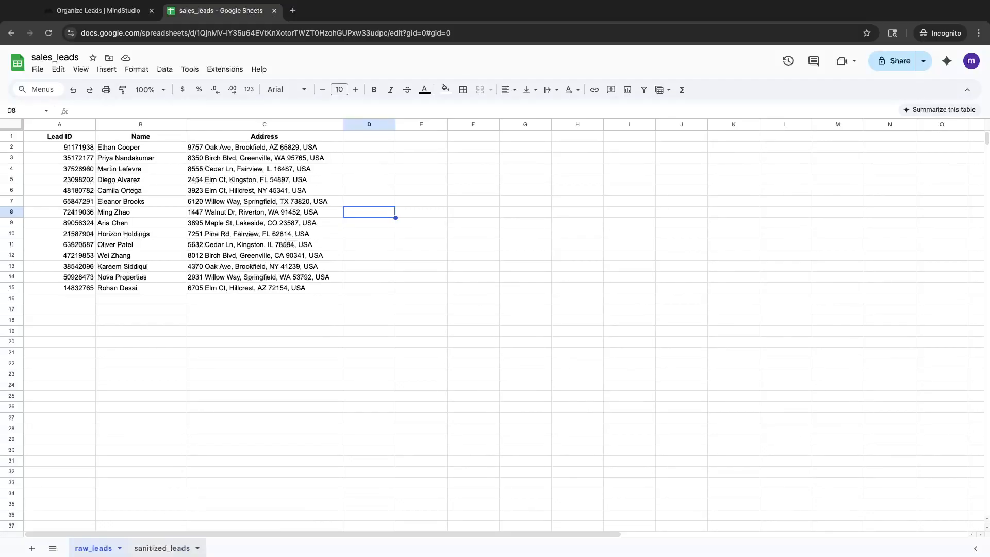
# Compare the column layout of the sanitized_leads sheet with the raw_leads sheet
pyautogui.click(160, 549)
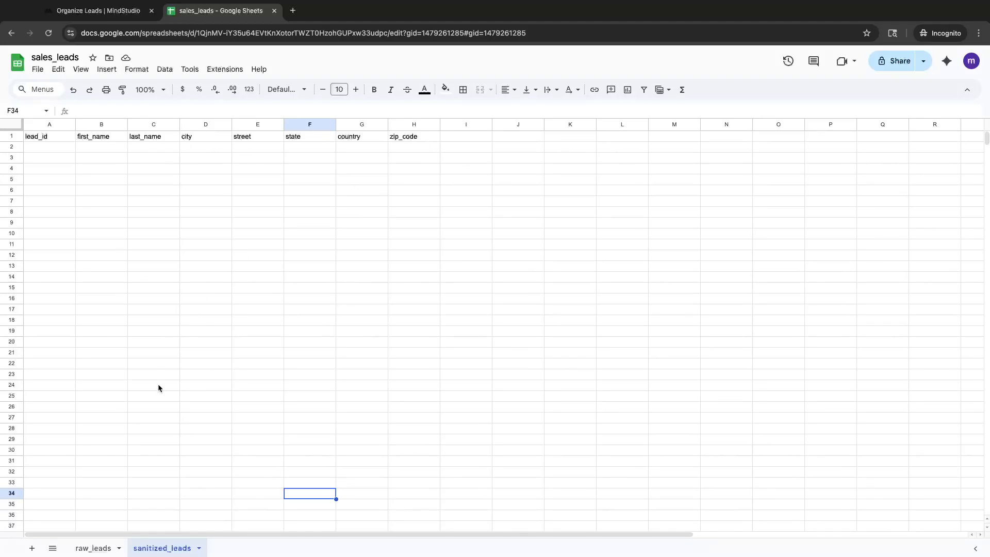
pyautogui.click(101, 548)
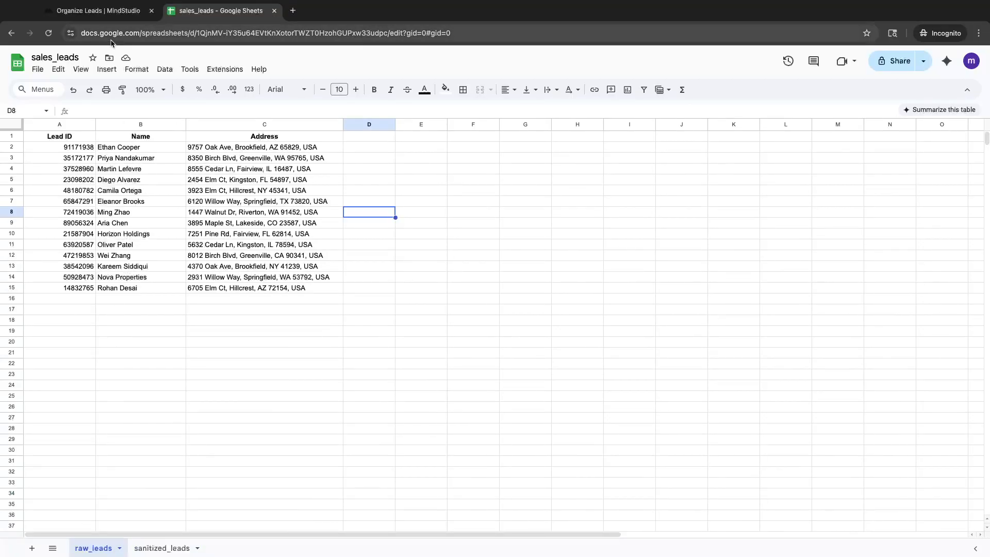
# Switch to MindStudio and insert a Fetch Google Sheet block between Start and End in Main.flow
pyautogui.click(102, 12)
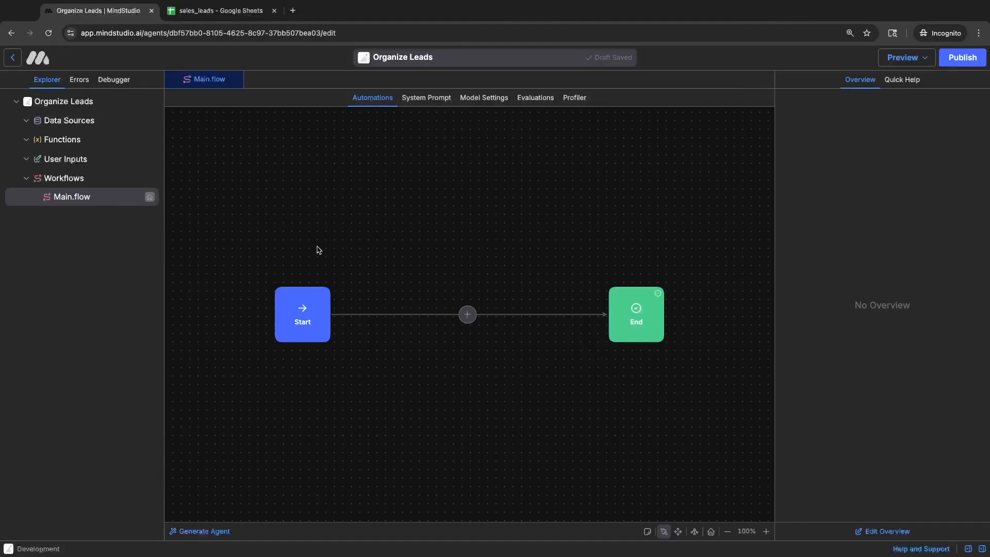
pyautogui.click(466, 316)
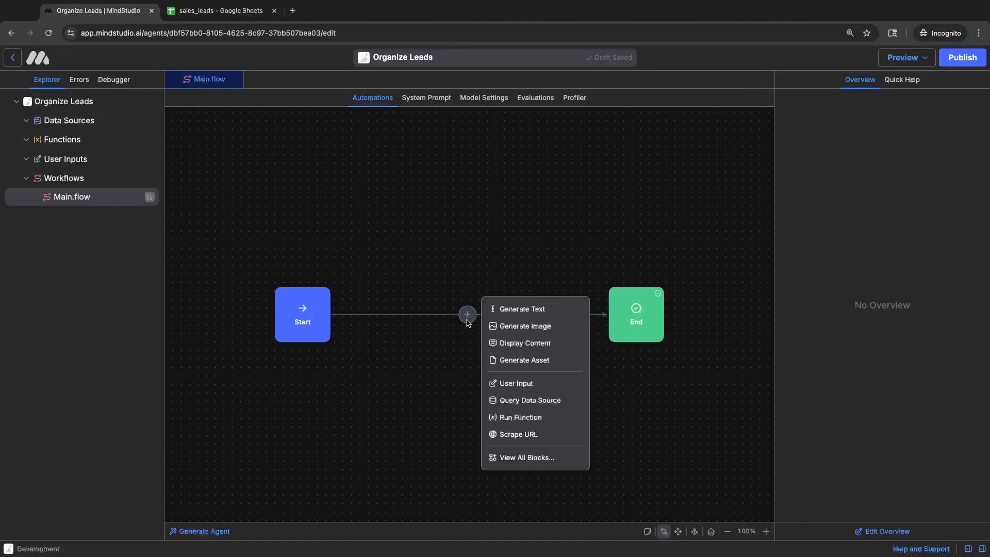
pyautogui.click(526, 458)
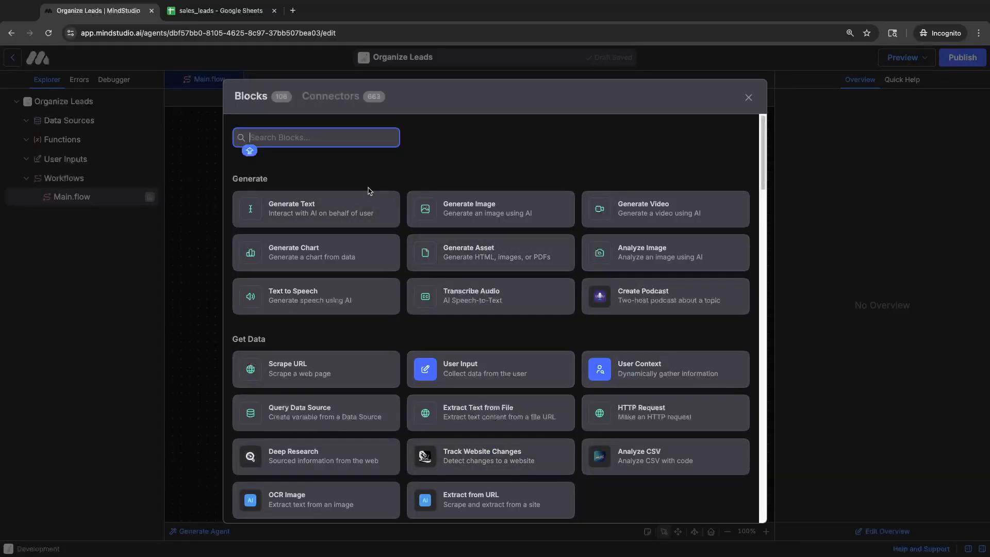
pyautogui.write('SHEET')
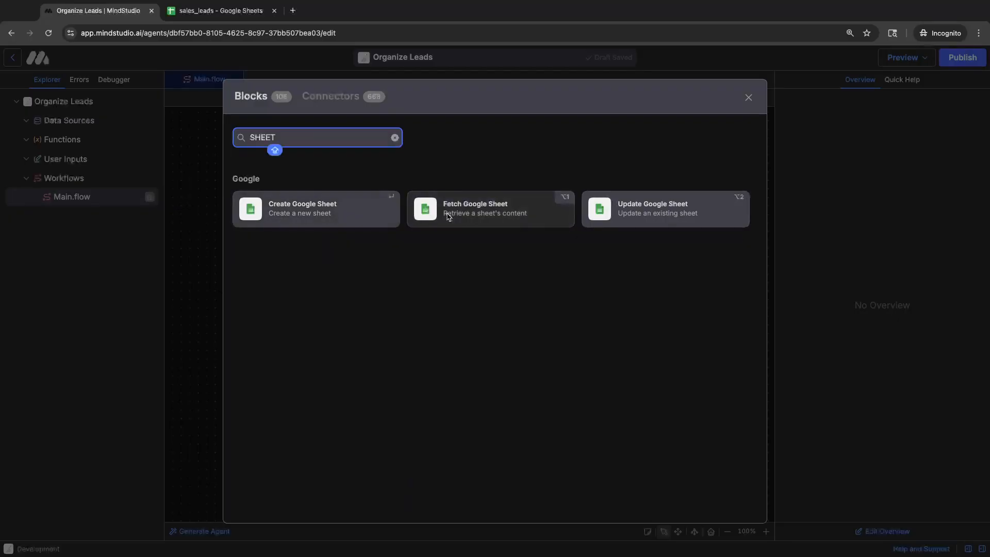
pyautogui.click(466, 214)
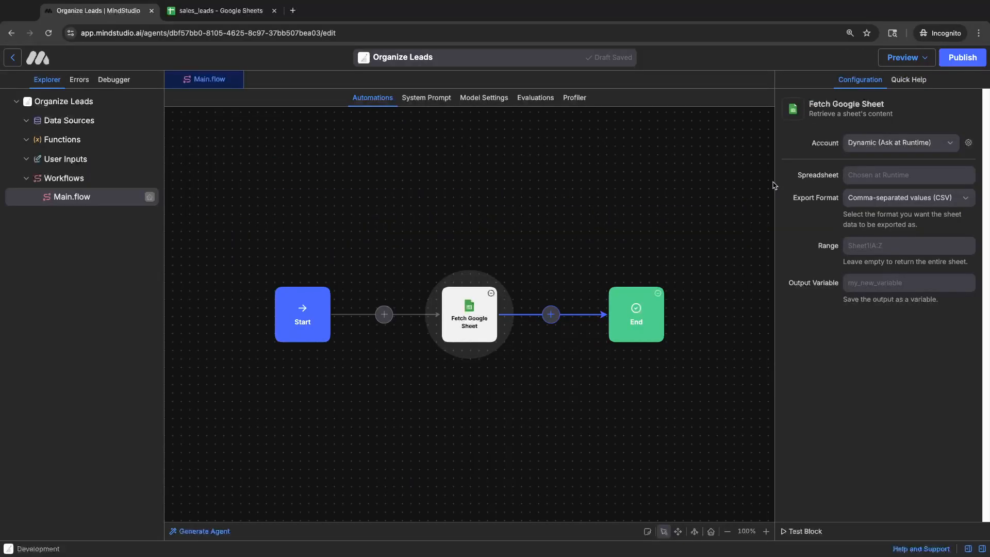
# Assign the connected Google account to the Fetch Google Sheet block and choose sales_leads as its spreadsheet
pyautogui.click(878, 145)
pyautogui.click(882, 188)
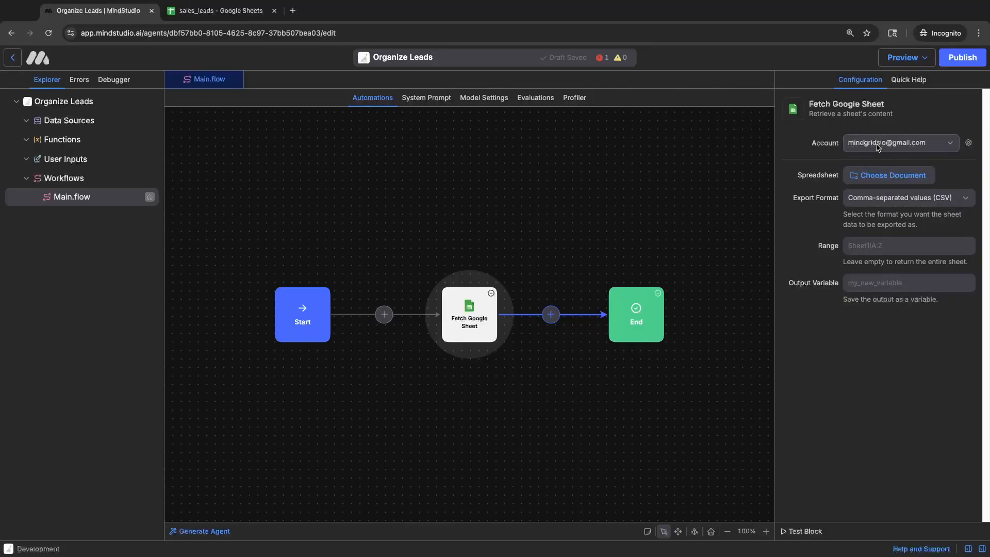
pyautogui.click(895, 176)
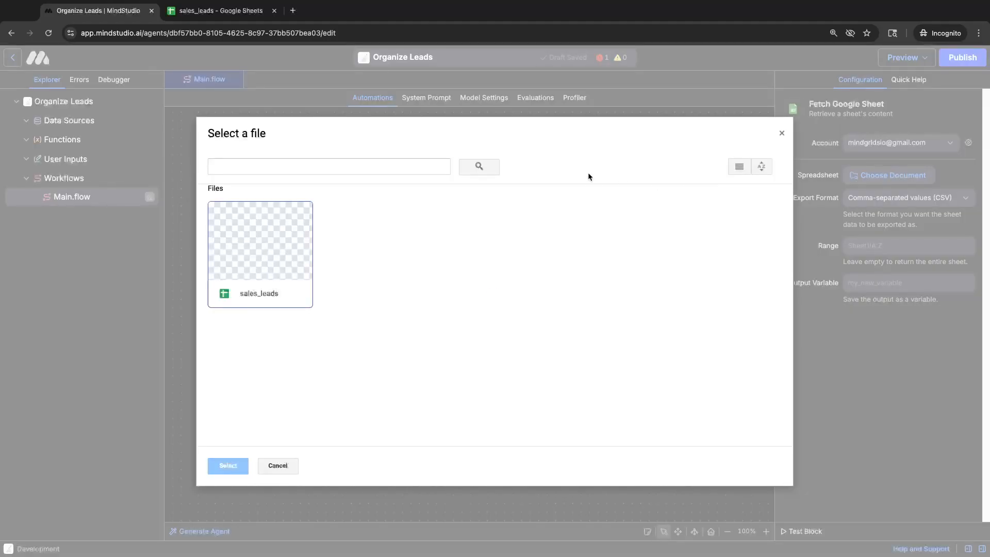
pyautogui.click(264, 269)
pyautogui.click(221, 467)
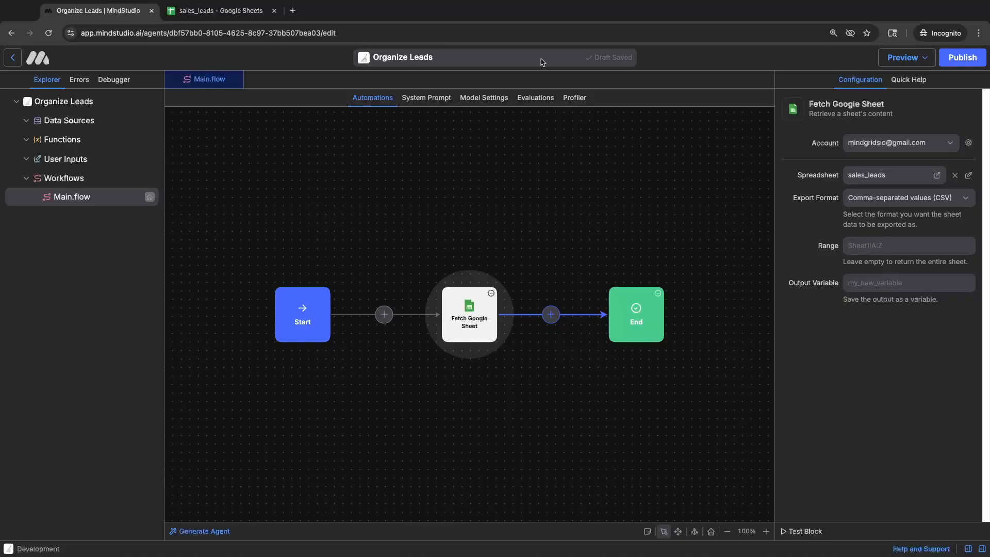
# Copy the raw_leads sheet name from the spreadsheet and set the block's range to raw_leads!A:Z
pyautogui.click(232, 12)
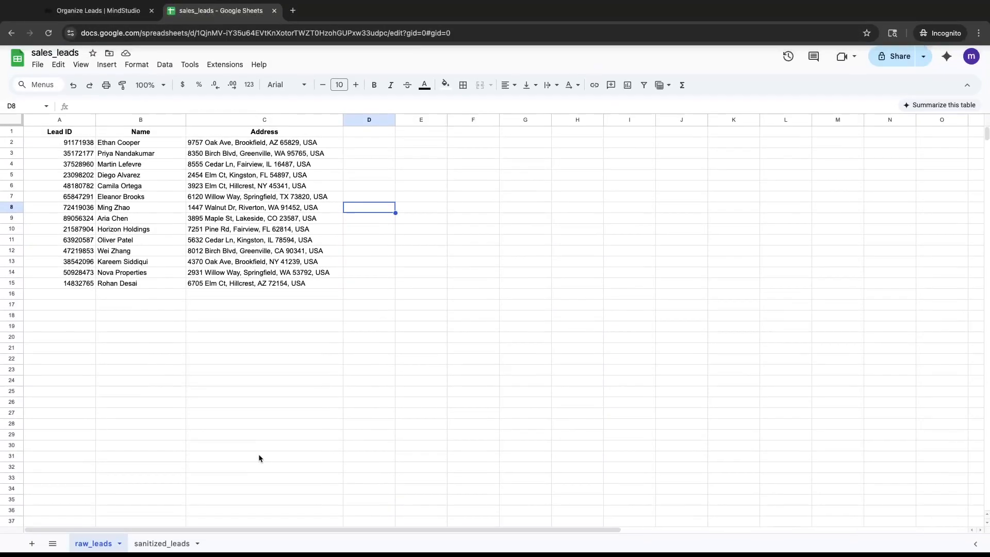
pyautogui.doubleClick(93, 549)
pyautogui.hotkey('ctrl', 'c')
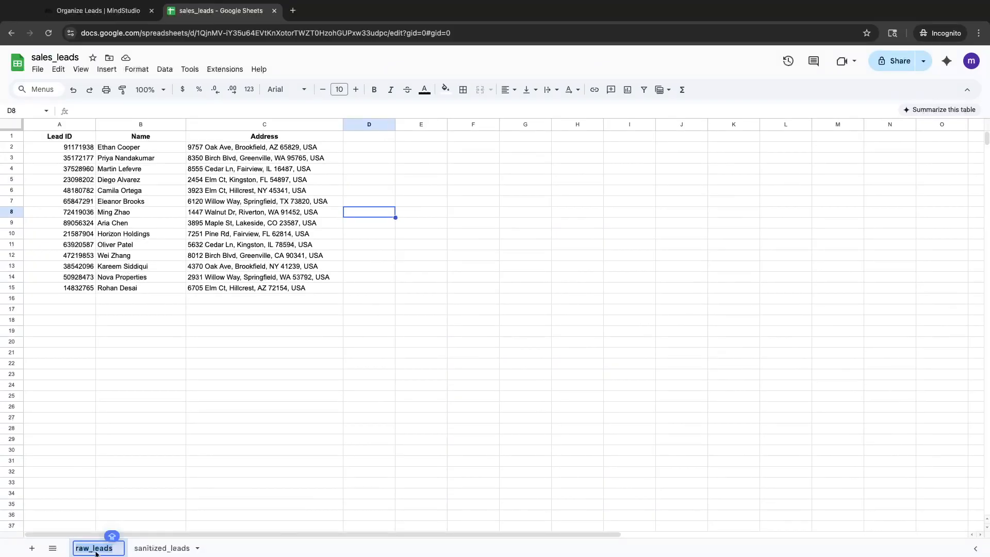
pyautogui.click(115, 14)
pyautogui.click(907, 240)
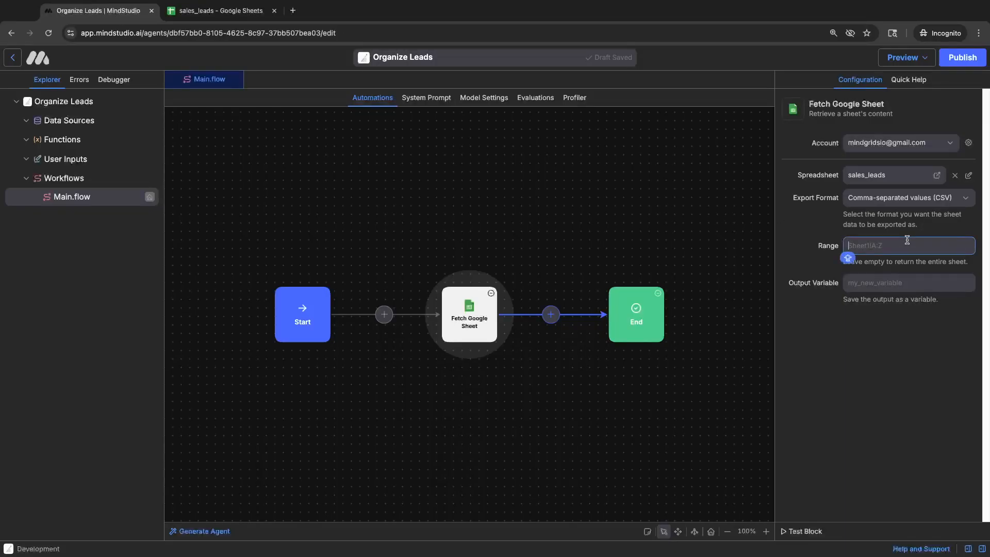
pyautogui.hotkey('ctrl', 'v')
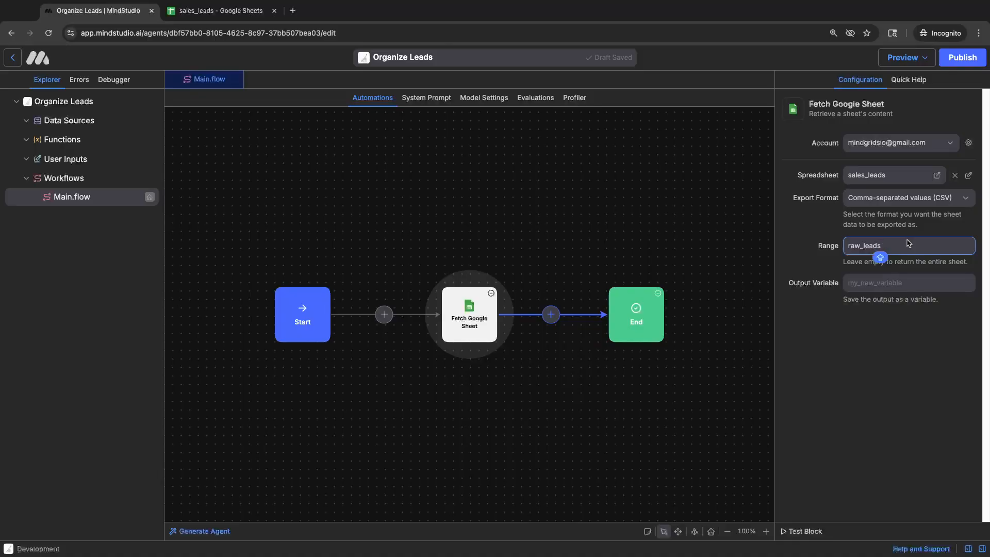
pyautogui.write('!A:Z')
pyautogui.click(884, 316)
pyautogui.moveTo(880, 249); pyautogui.dragTo(846, 249)
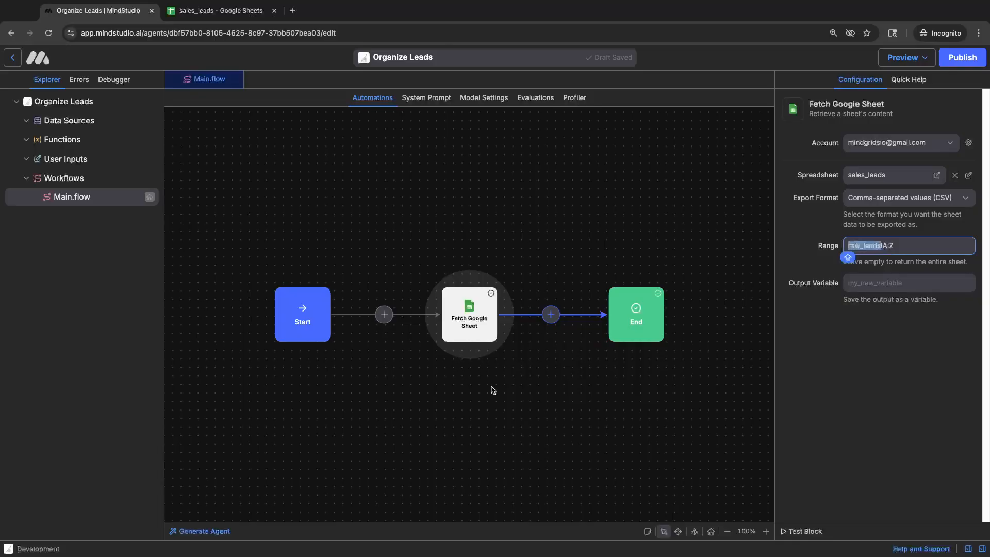
# Place a blank note on the canvas beneath the Fetch Google Sheet block
pyautogui.click(469, 372)
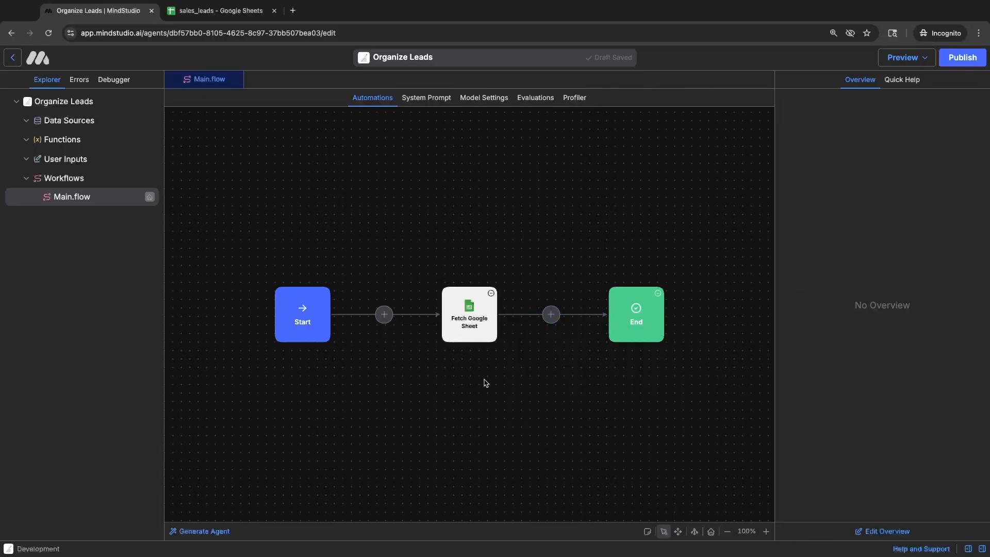
pyautogui.press('c')
pyautogui.moveTo(454, 362); pyautogui.dragTo(487, 389)
pyautogui.click(394, 229)
pyautogui.click(468, 212)
pyautogui.moveTo(363, 201); pyautogui.dragTo(474, 387)
pyautogui.click(556, 394)
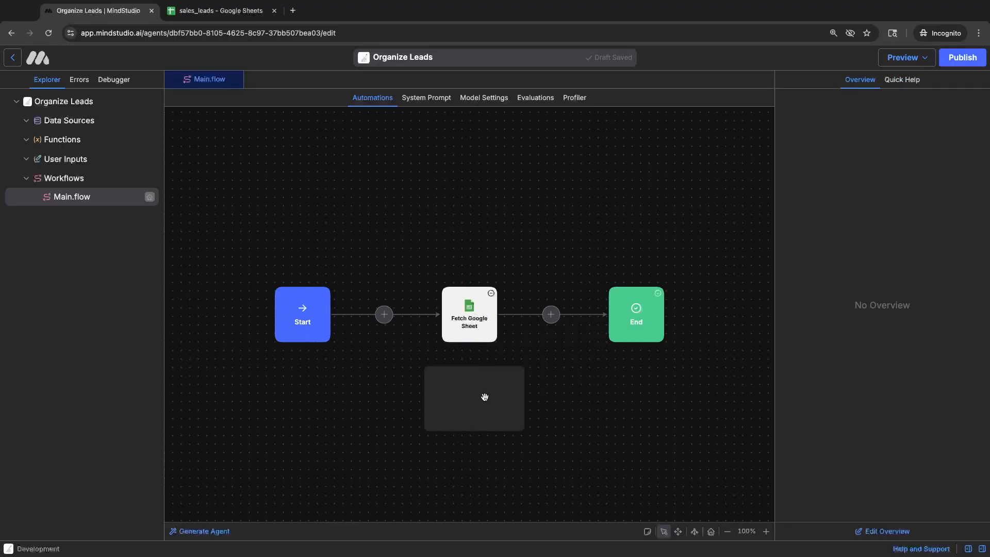
# Enter "Fetched Data" in the note and move it slightly lower beneath the block
pyautogui.click(485, 400)
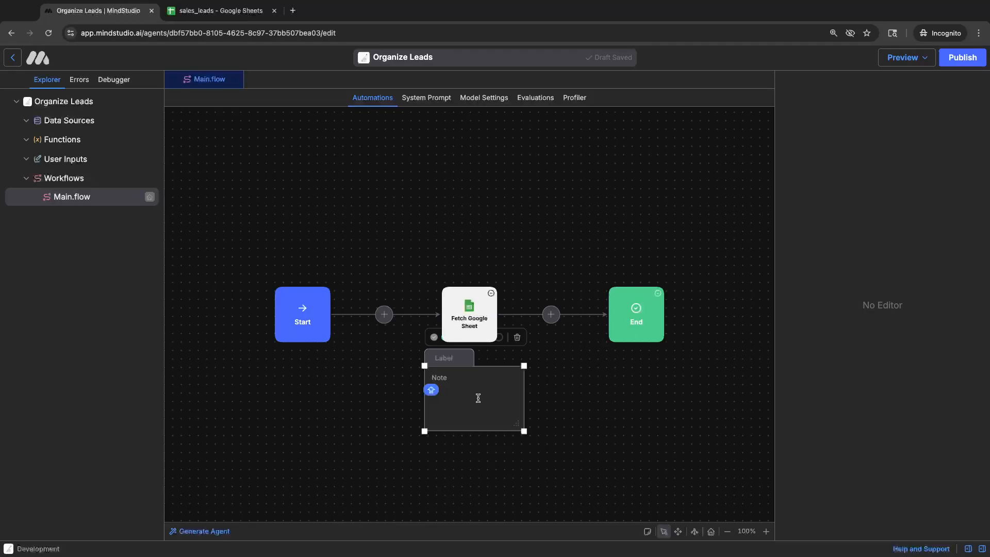
pyautogui.write('DATA')
pyautogui.write('Fetch')
pyautogui.write('ed Data')
pyautogui.click(551, 403)
pyautogui.click(508, 422)
pyautogui.click(475, 448)
pyautogui.moveTo(476, 403); pyautogui.dragTo(481, 420)
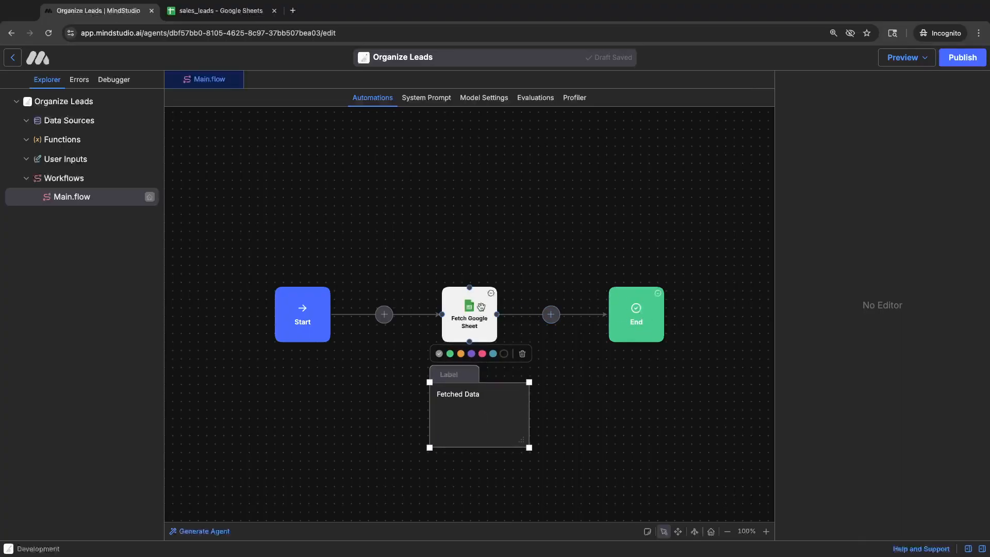
# Correct the Fetch Google Sheet range to raw_leads!A:Z by recopying the sheet name from the spreadsheet
pyautogui.click(467, 331)
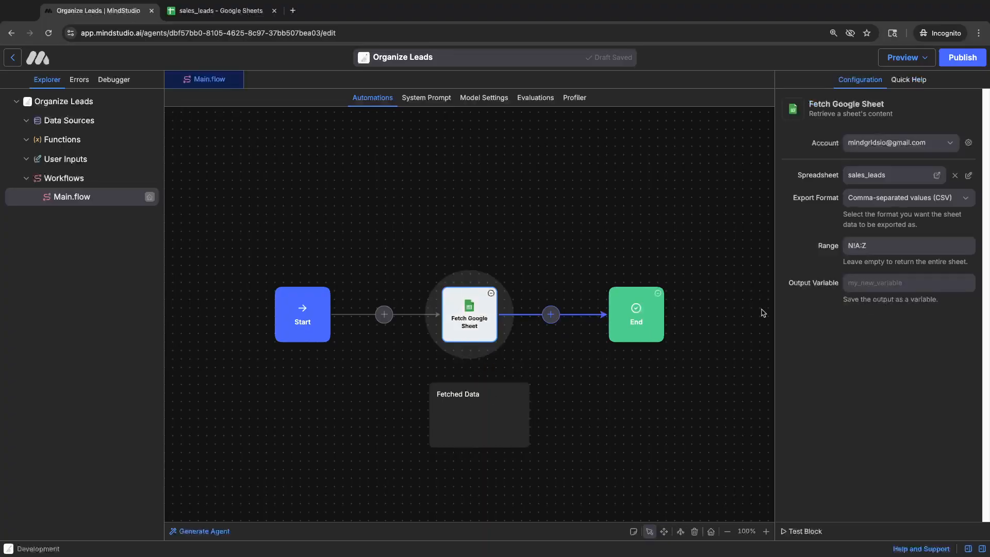
pyautogui.click(856, 246)
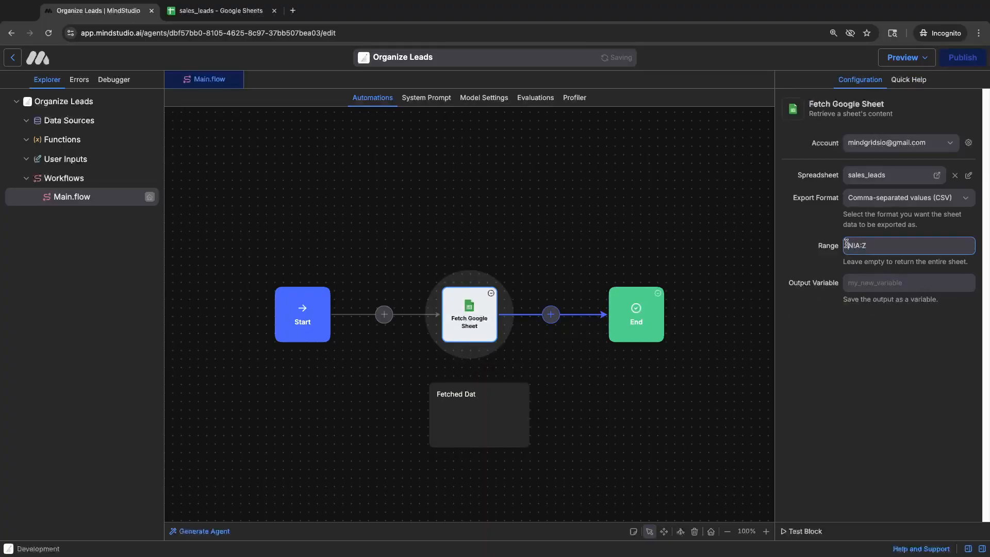
pyautogui.press('BackSpace')
pyautogui.write('!')
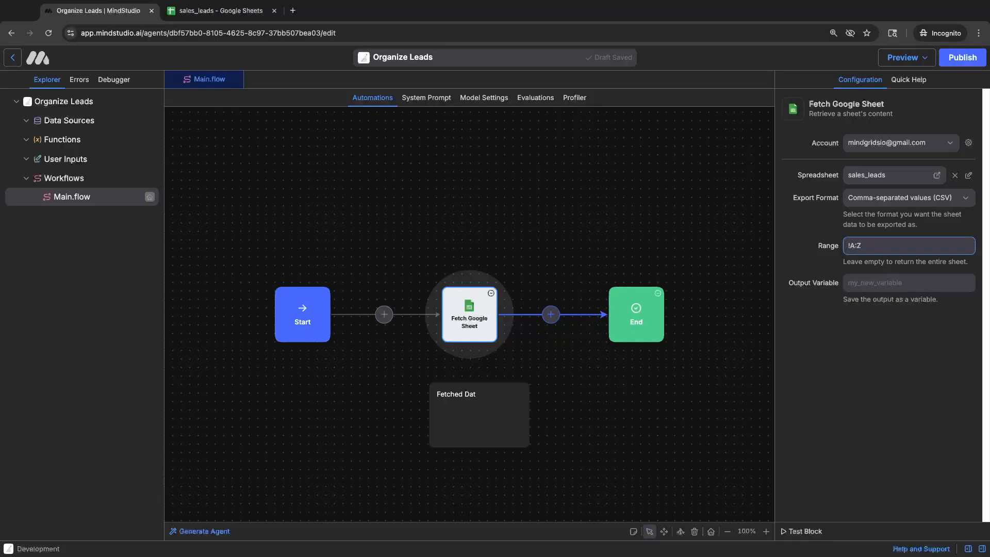
pyautogui.click(217, 10)
pyautogui.doubleClick(93, 549)
pyautogui.hotkey('ctrl', 'c')
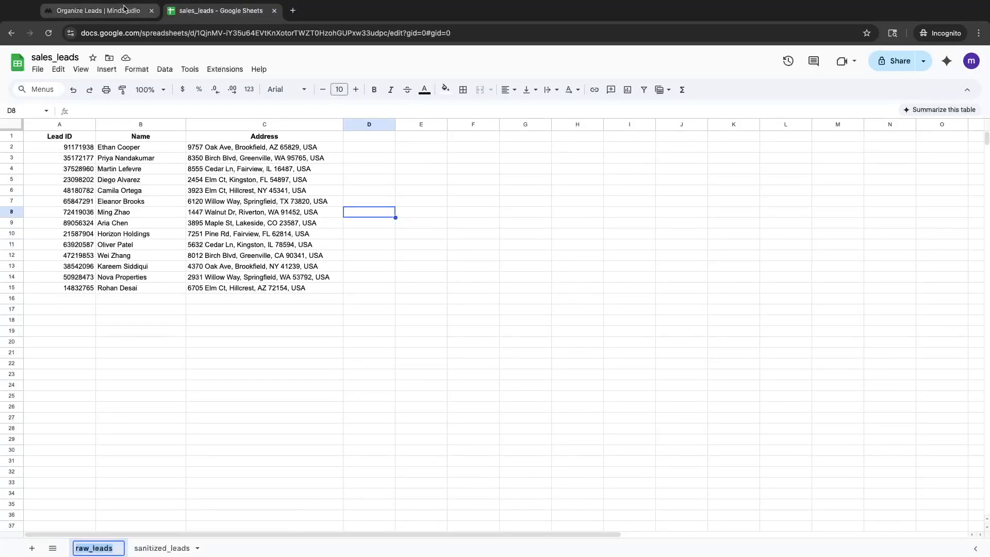
pyautogui.click(98, 10)
pyautogui.hotkey('ctrl', 'v')
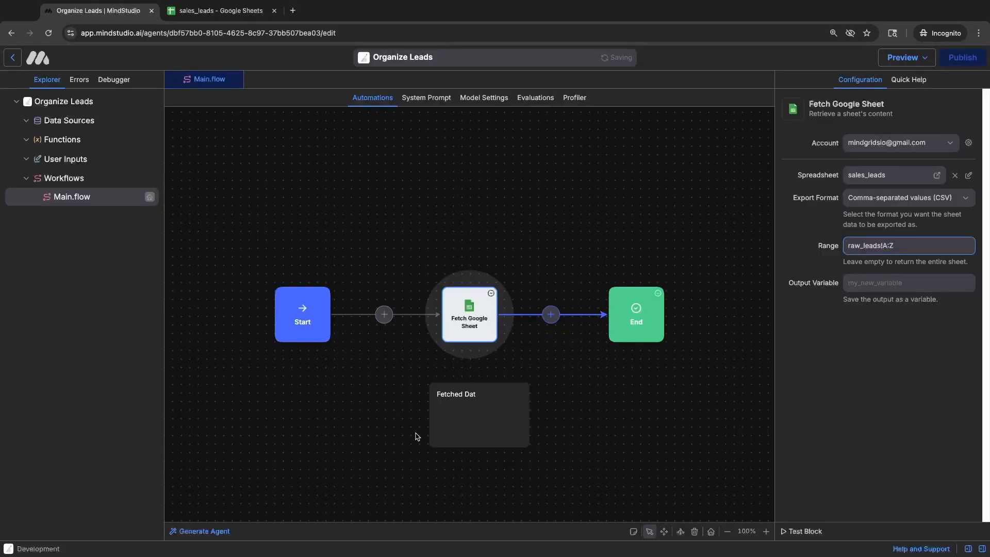
# Correct the note text to "Fetched Data" and set the Fetch Google Sheet output variable to raw_leads
pyautogui.click(501, 395)
pyautogui.write('a')
pyautogui.click(492, 326)
pyautogui.click(883, 287)
pyautogui.hotkey('ctrl', 'v')
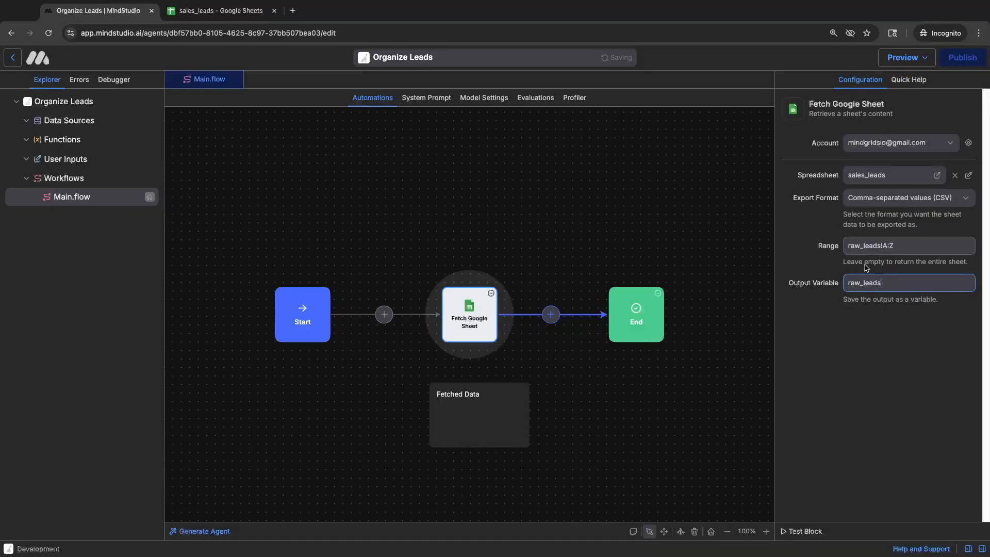
pyautogui.click(694, 370)
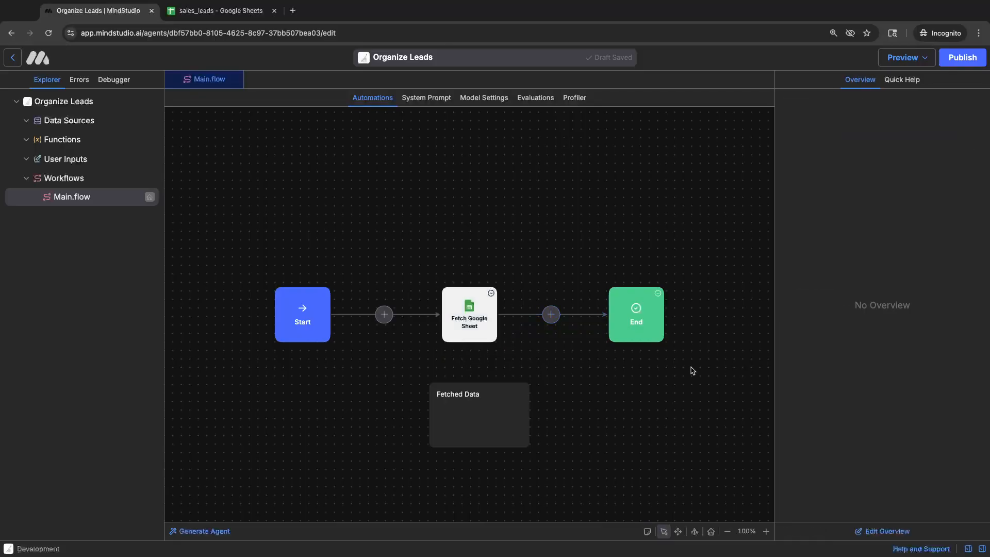
# Run Main.flow in the debugger without launch variables, review the fetch log, and close the debugger
pyautogui.click(489, 305)
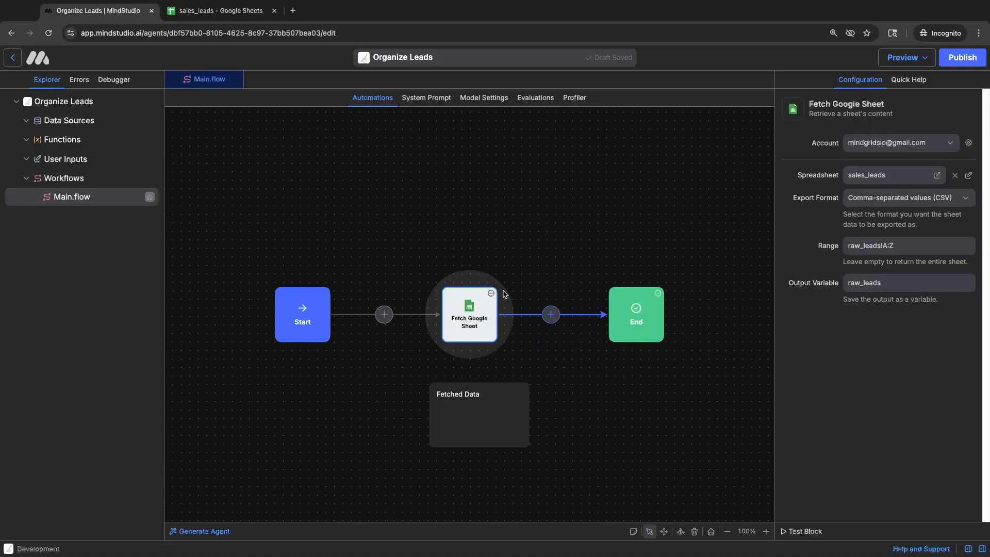
pyautogui.click(920, 61)
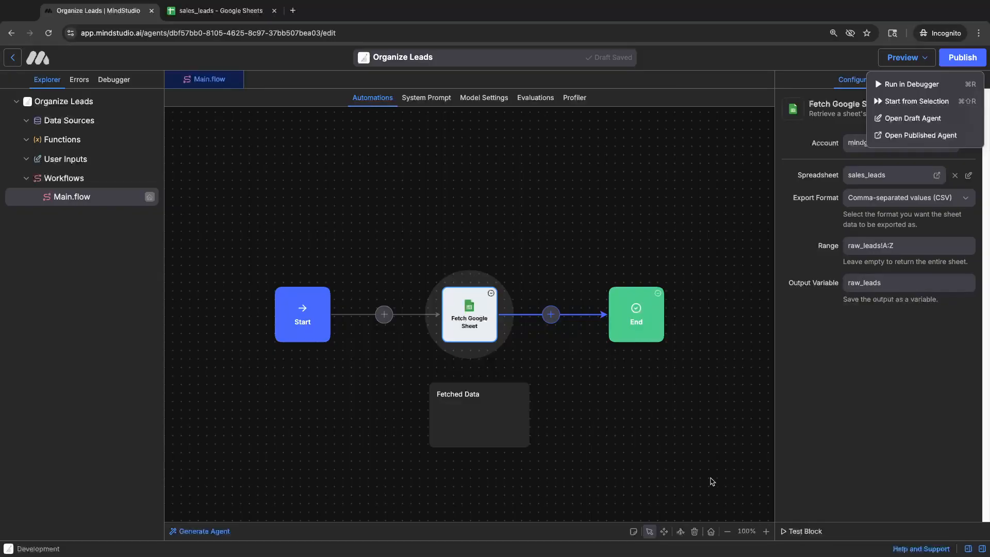
pyautogui.click(589, 381)
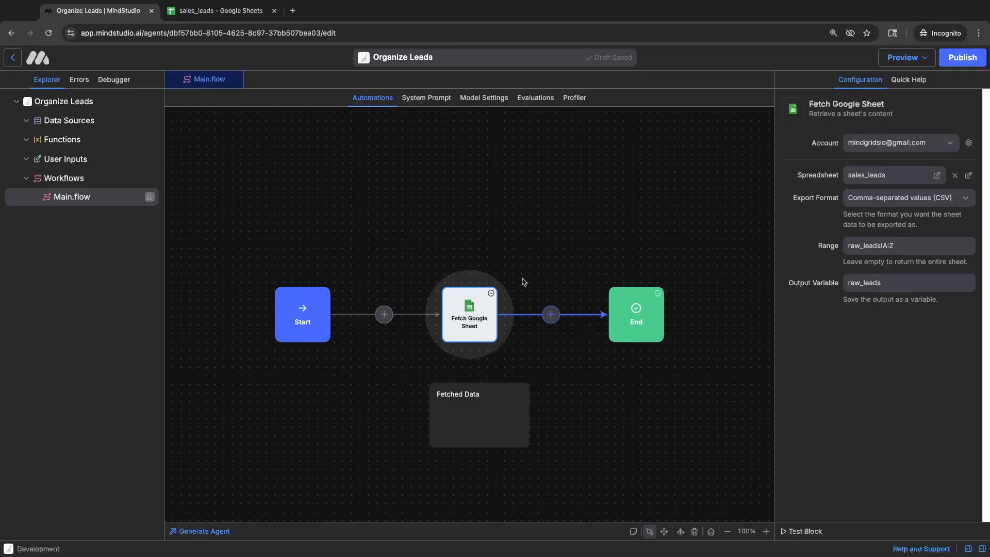
pyautogui.click(566, 249)
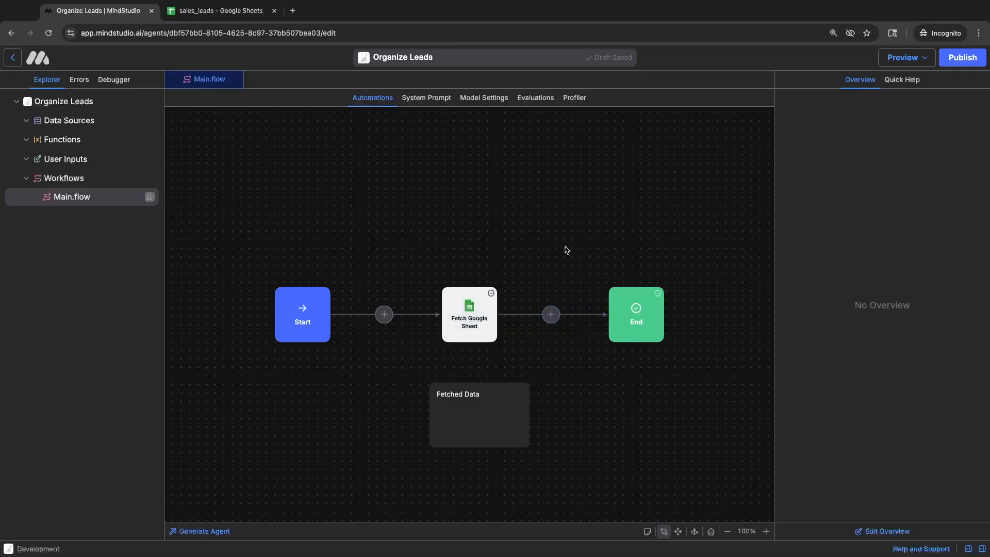
pyautogui.press('super+Return')
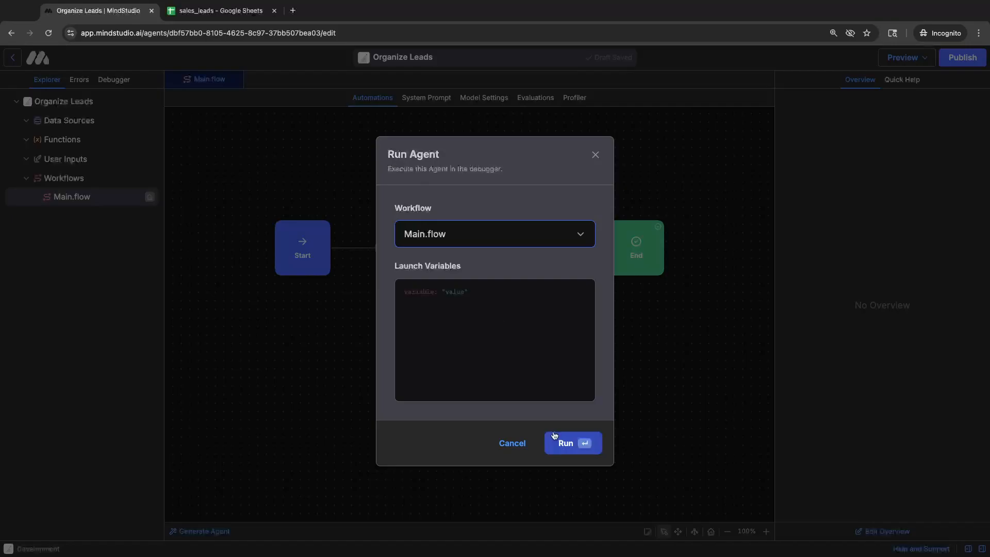
pyautogui.click(570, 442)
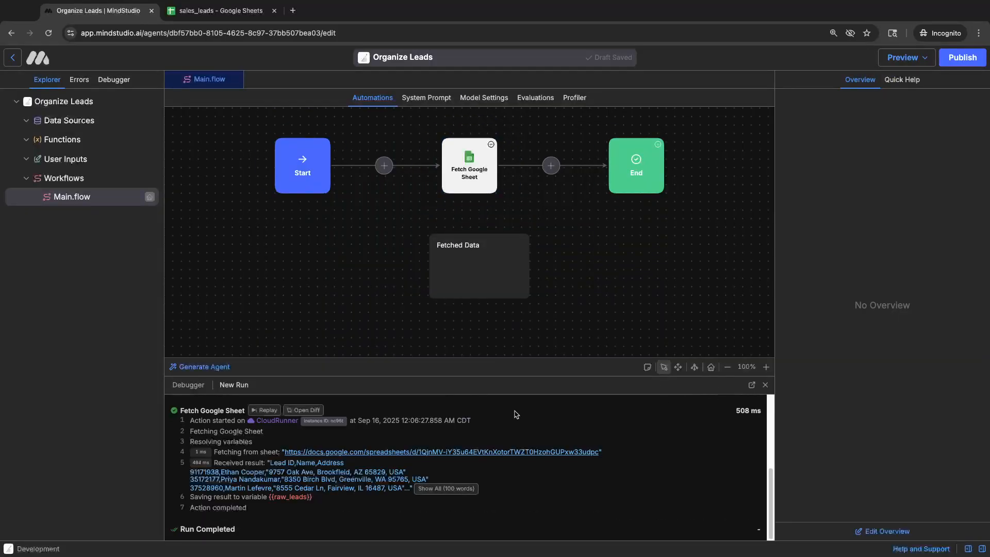
pyautogui.click(752, 384)
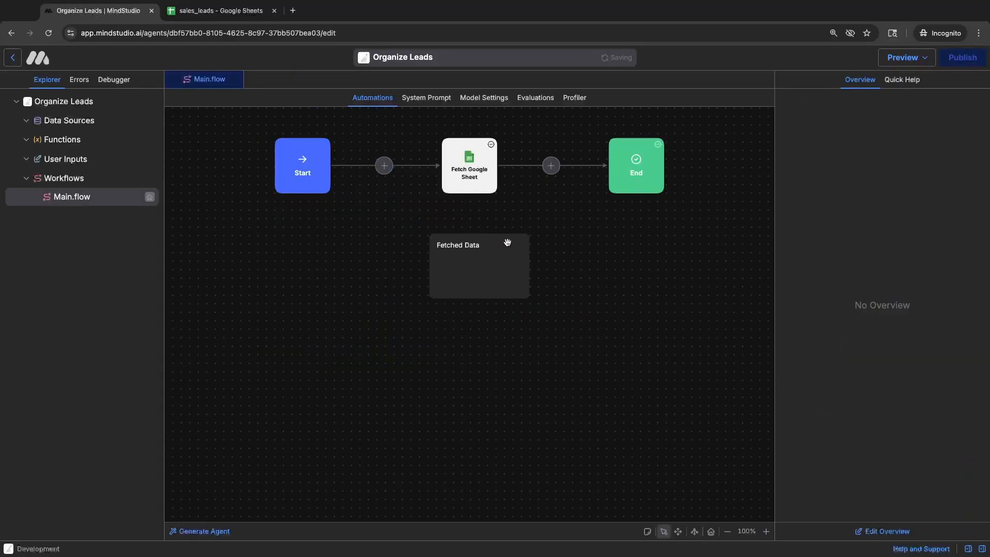
# Add a Generate Text block between the Fetch Google Sheet and End blocks
pyautogui.scroll(3, 504, 227)
pyautogui.scroll(2, 504, 277)
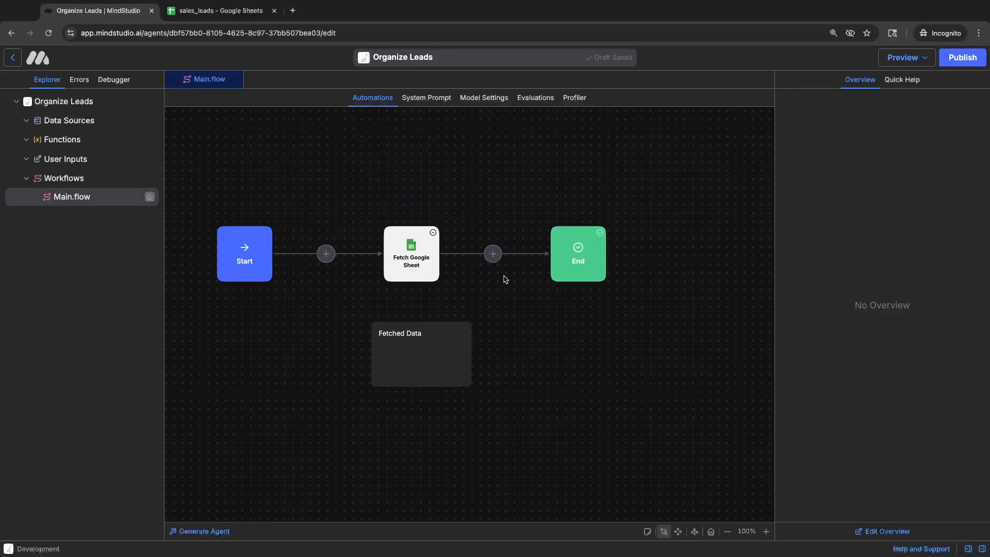
pyautogui.click(522, 268)
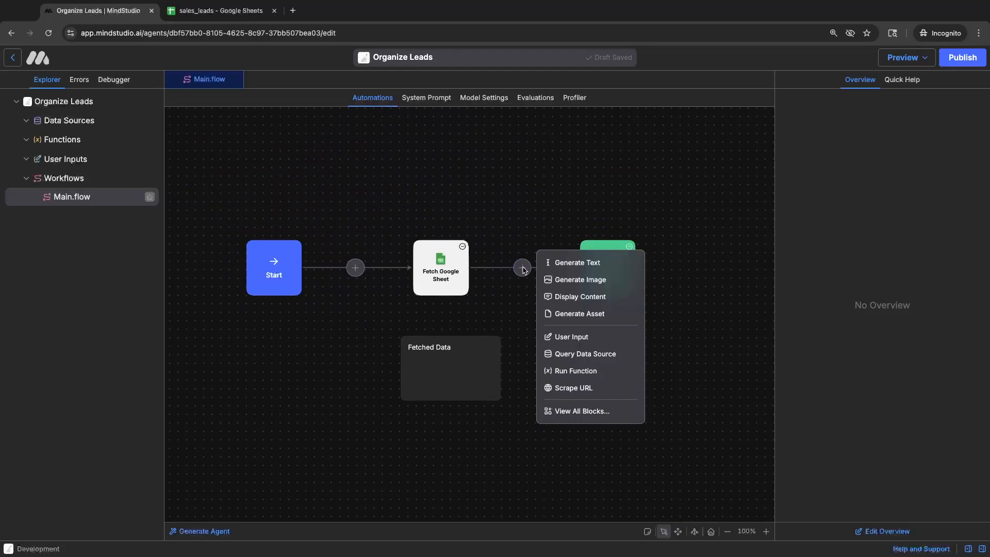
pyautogui.click(569, 270)
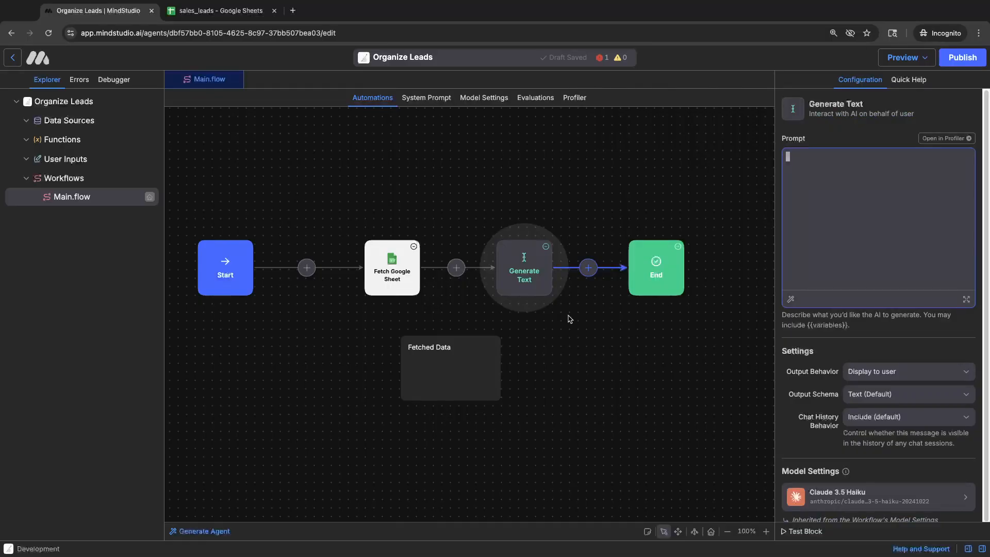
# Move the "Fetched Data" note so it sits directly beneath the Fetch Google Sheet block
pyautogui.click(475, 351)
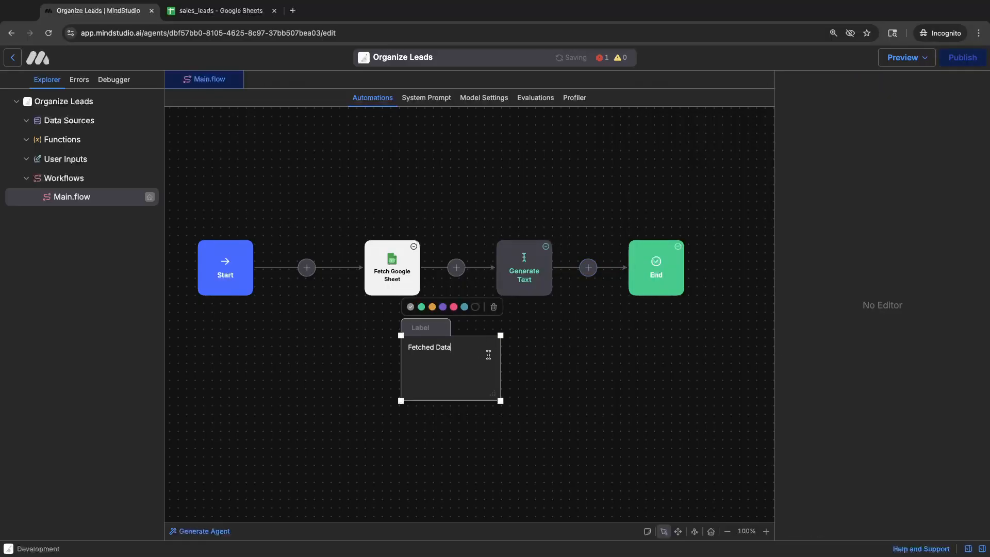
pyautogui.click(565, 370)
pyautogui.click(472, 338)
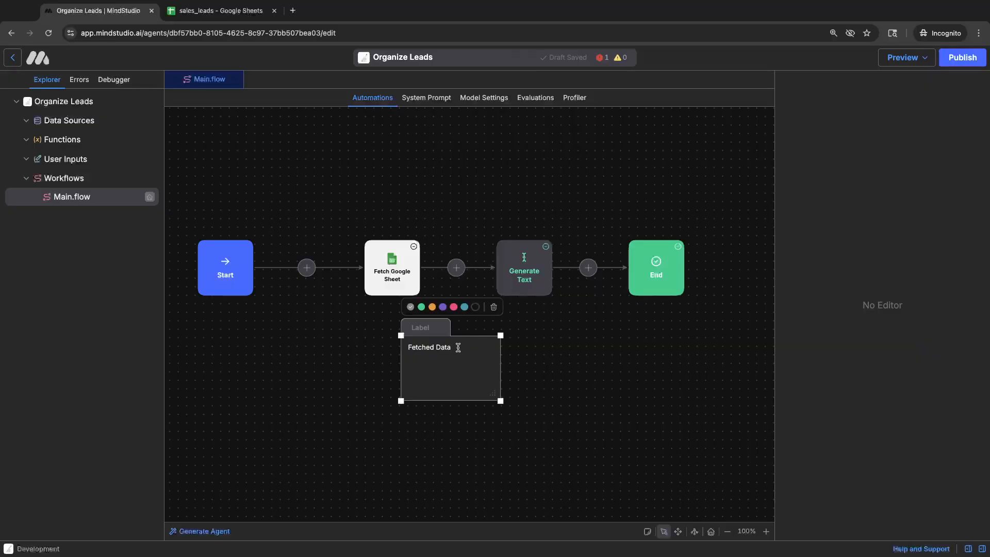
pyautogui.moveTo(443, 330); pyautogui.dragTo(391, 328)
pyautogui.click(533, 327)
pyautogui.click(532, 292)
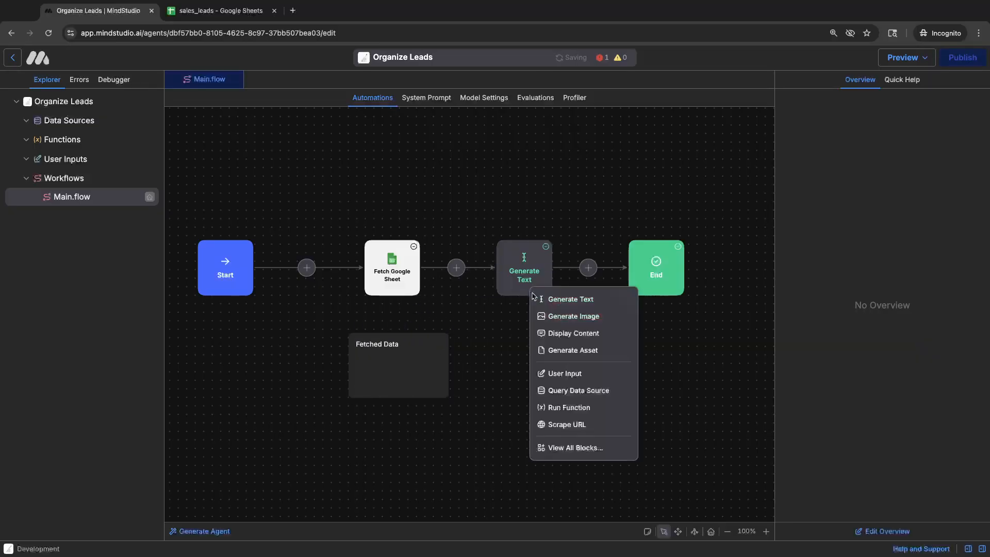
# Check the output variable name in the Fetch Google Sheet block and reopen the Generate Text block's configuration
pyautogui.click(517, 267)
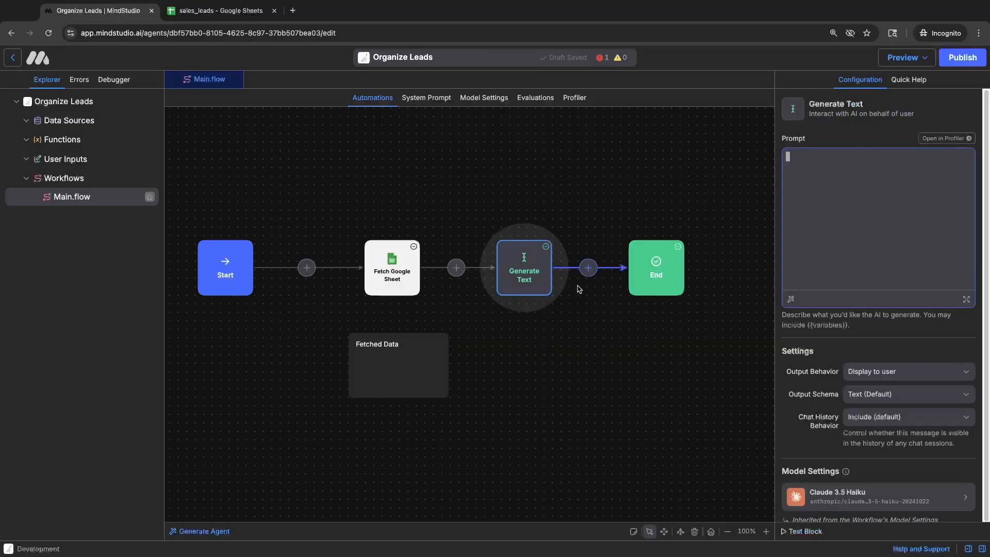
pyautogui.click(367, 274)
pyautogui.doubleClick(881, 284)
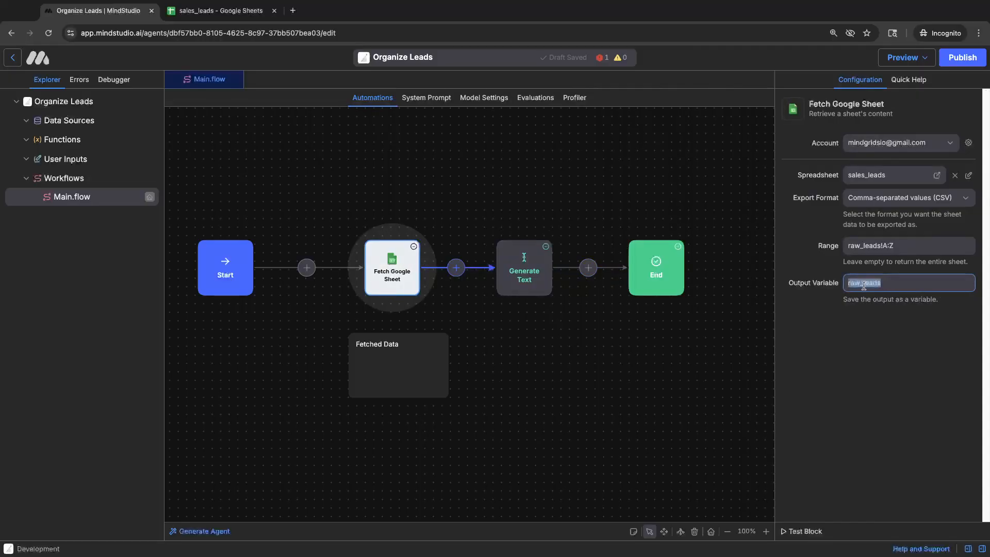
pyautogui.click(522, 277)
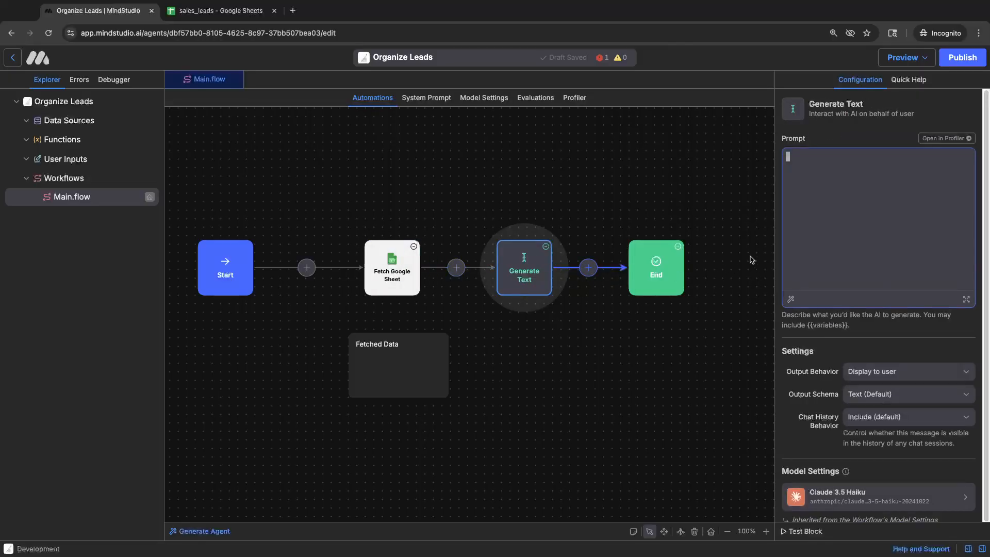
pyautogui.write('{{ra')
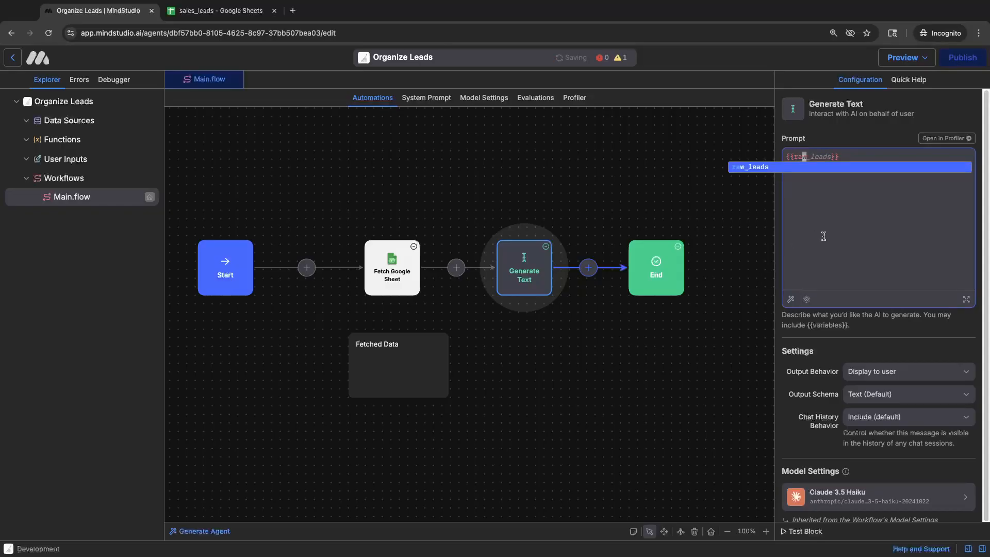
pyautogui.click(844, 145)
pyautogui.click(845, 154)
pyautogui.press('BackSpace')
pyautogui.press('BackSpace')
pyautogui.press('BackSpace')
pyautogui.press('BackSpace')
pyautogui.press('BackSpace')
pyautogui.press('BackSpace')
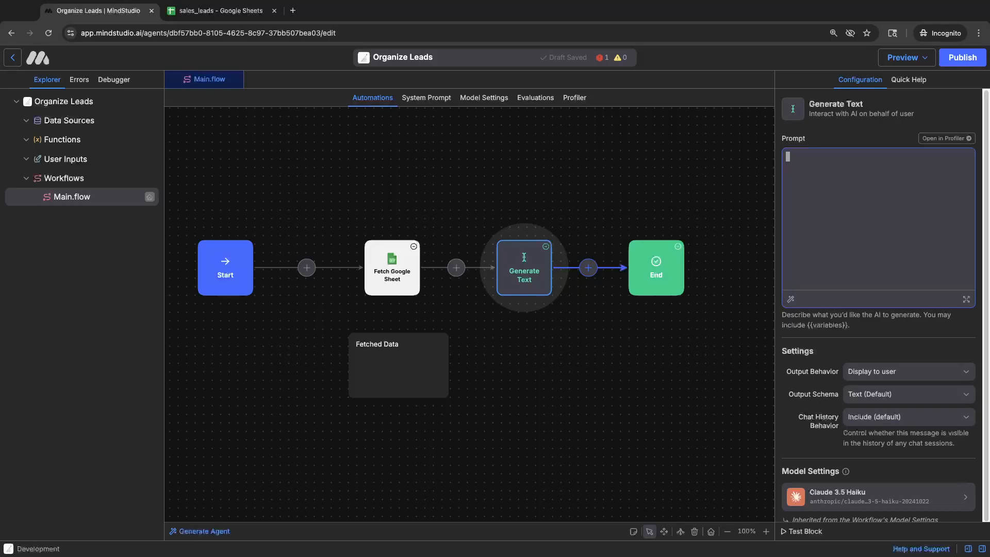
# Enter "Ingest the {{raw_leads}} data" as the start of the Generate Text prompt
pyautogui.write('Ingest the ')
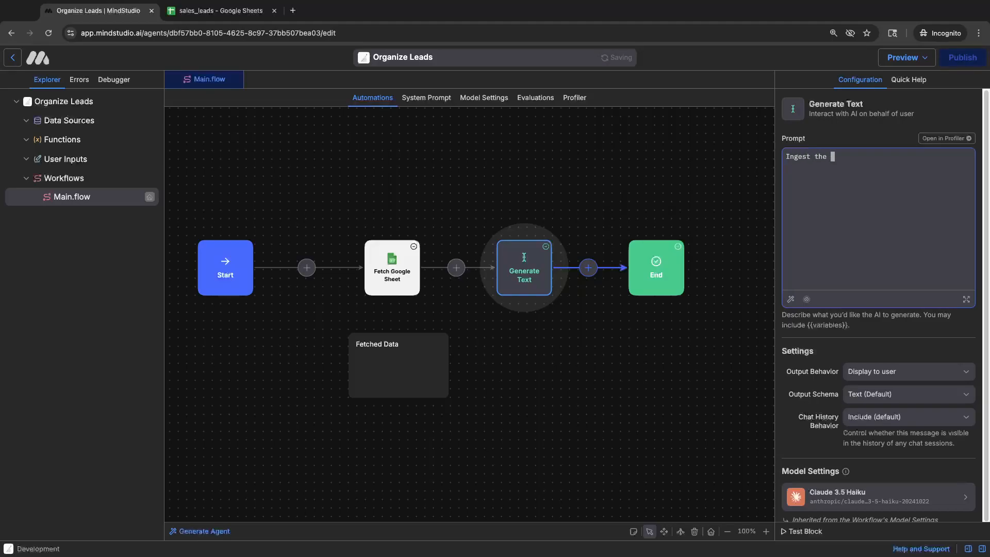
pyautogui.write('{{raw_leads')
pyautogui.press('Return')
pyautogui.press('End')
pyautogui.write('data')
# Wrap the {{raw_leads}} variable in the prompt with <r> and </r> tags
pyautogui.press('Left')
pyautogui.press('Left')
pyautogui.press('Left')
pyautogui.press('Left')
pyautogui.press('Left')
pyautogui.press('Left')
pyautogui.press('Left')
pyautogui.press('Left')
pyautogui.press('Left')
pyautogui.press('Left')
pyautogui.press('Left')
pyautogui.press('Left')
pyautogui.press('Left')
pyautogui.press('Left')
pyautogui.press('Left')
pyautogui.press('Left')
pyautogui.press('Left')
pyautogui.press('Left')
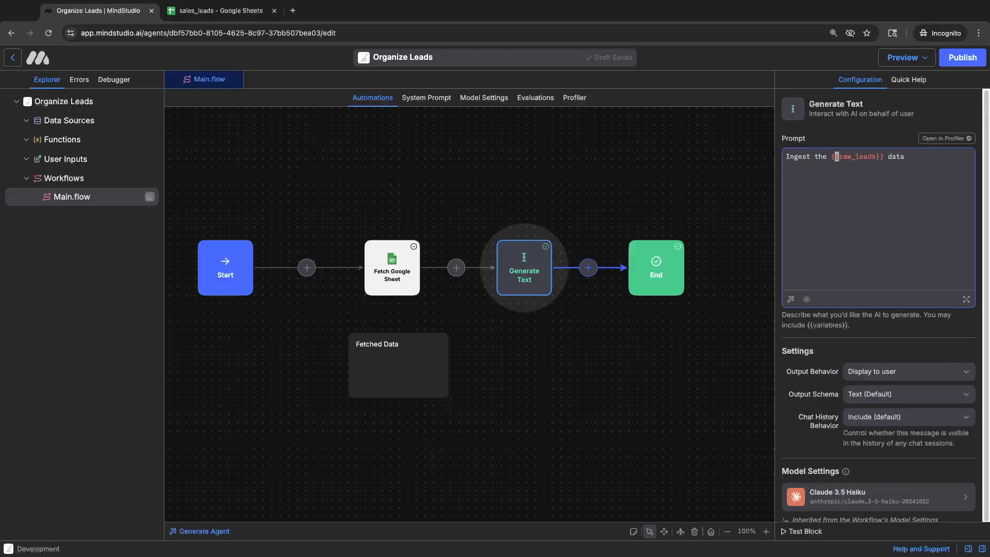
pyautogui.write('<r')
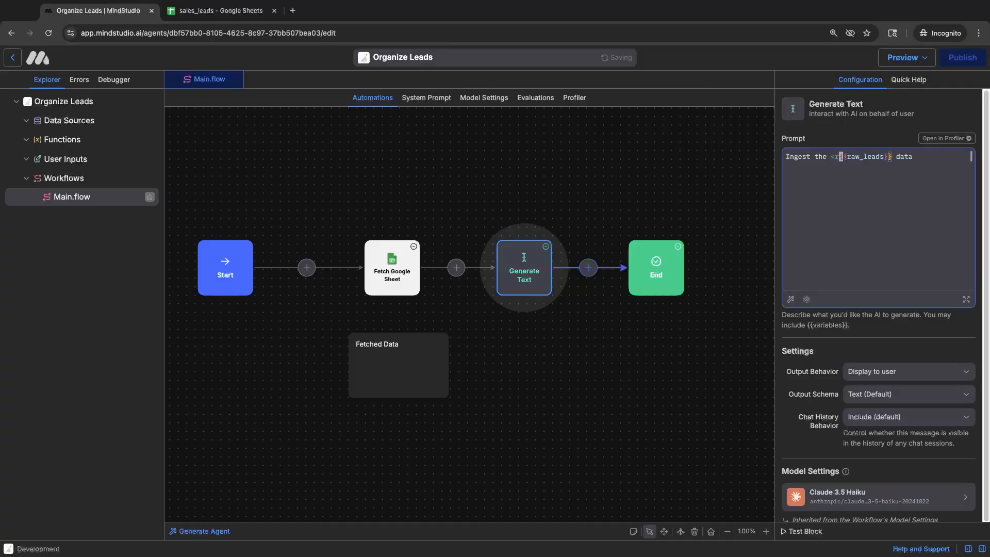
pyautogui.write('>')
pyautogui.press('Right')
pyautogui.press('Right')
pyautogui.press('Right')
pyautogui.press('Right')
pyautogui.press('Right')
pyautogui.press('Right')
pyautogui.press('Right')
pyautogui.press('Right')
pyautogui.press('Right')
pyautogui.press('Right')
pyautogui.press('Right')
pyautogui.press('Right')
pyautogui.press('Right')
pyautogui.write('</r>')
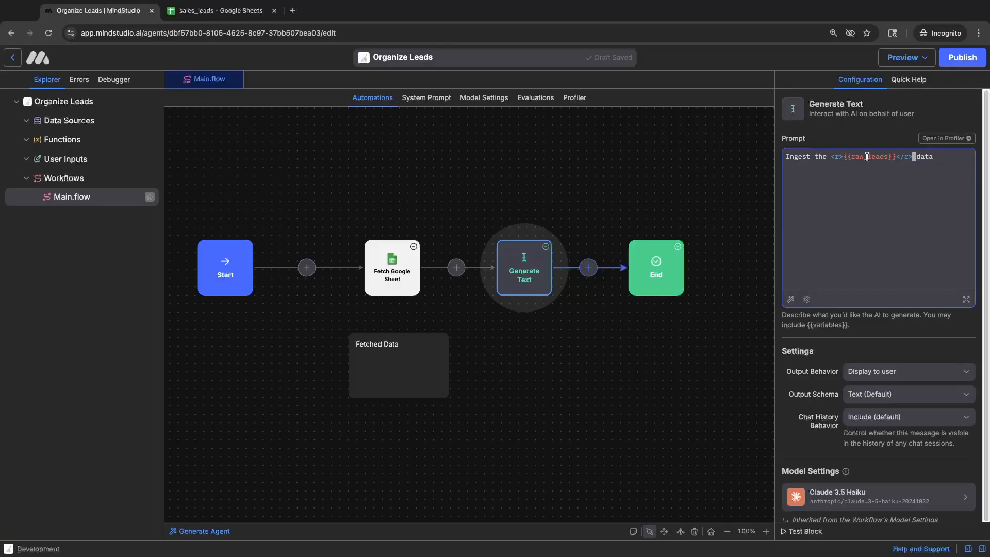
# Complete the prompt sentence with "and separate into the format below." and leave a blank line after it
pyautogui.click(935, 157)
pyautogui.write('adn')
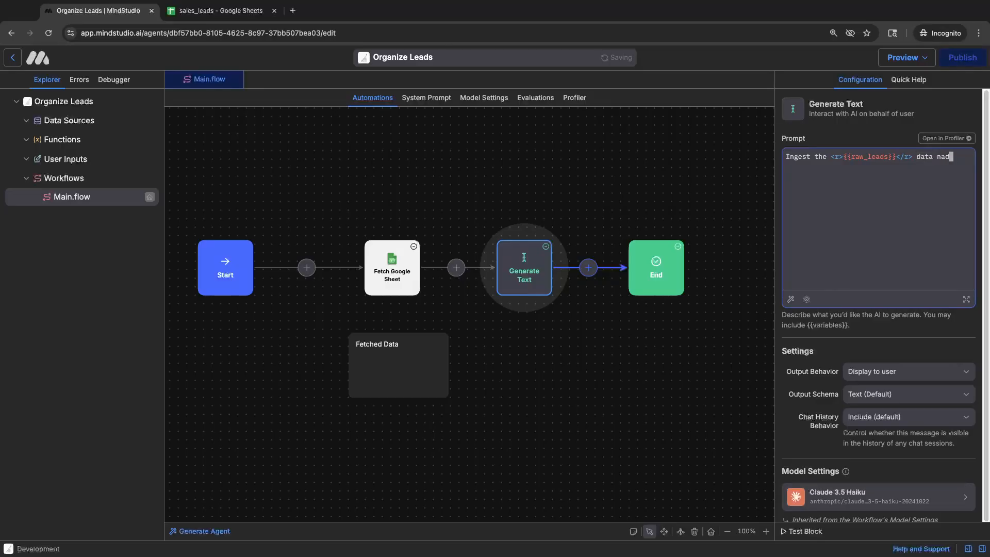
pyautogui.press('BackSpace')
pyautogui.press('BackSpace')
pyautogui.press('BackSpace')
pyautogui.write('nd ')
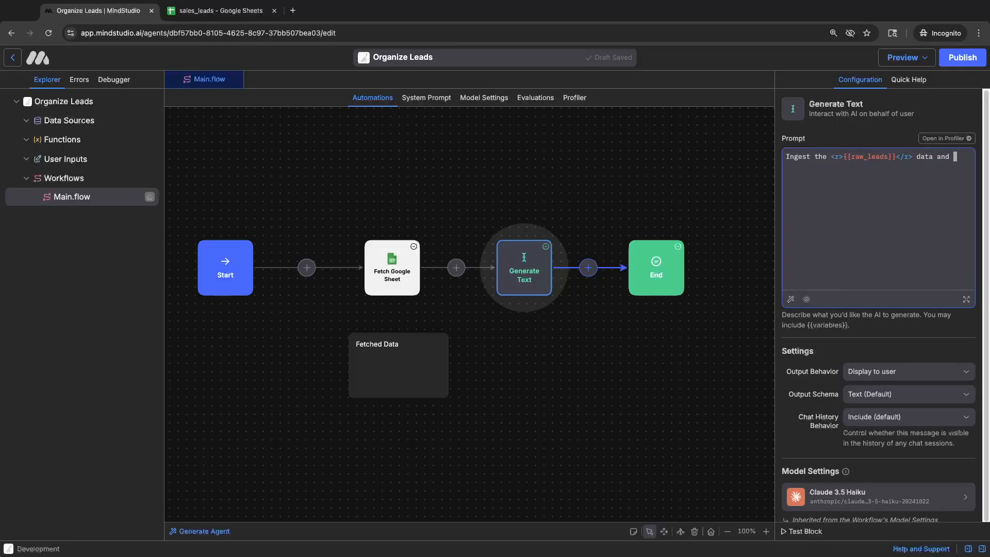
pyautogui.write('s')
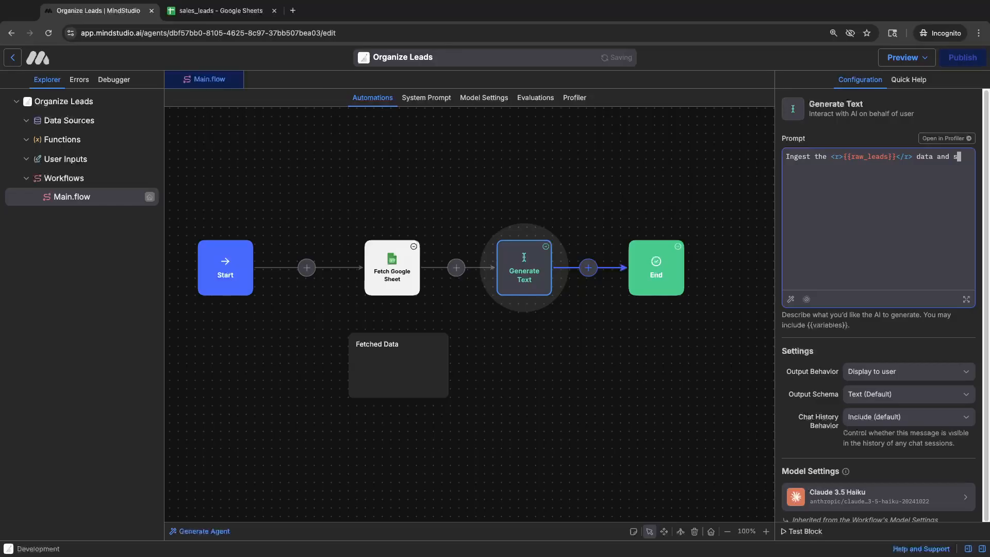
pyautogui.write('eparate into the format below.')
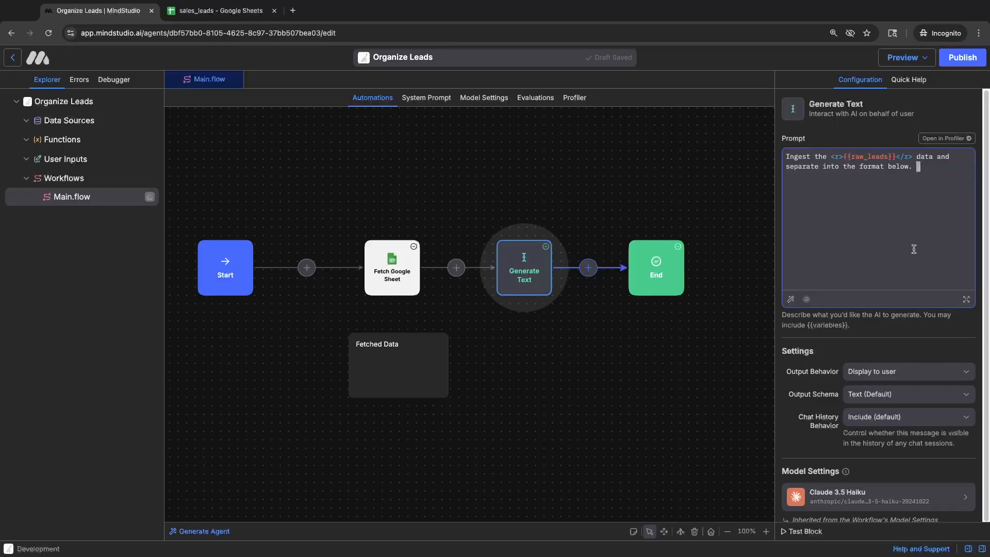
pyautogui.press('Return')
pyautogui.press('Return')
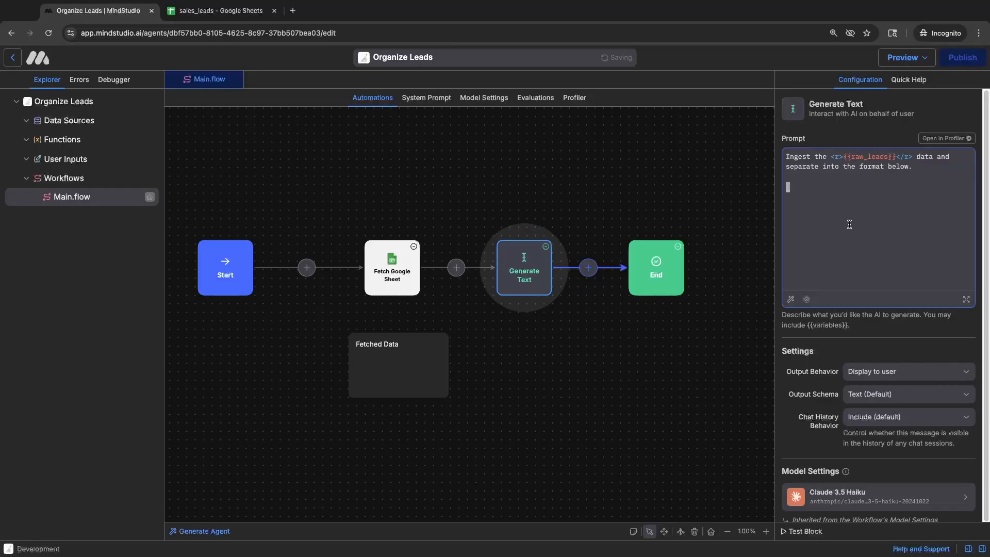
# Review the sanitized_leads column headers in the sales_leads Google Sheet, and return to MindStudio
pyautogui.click(221, 10)
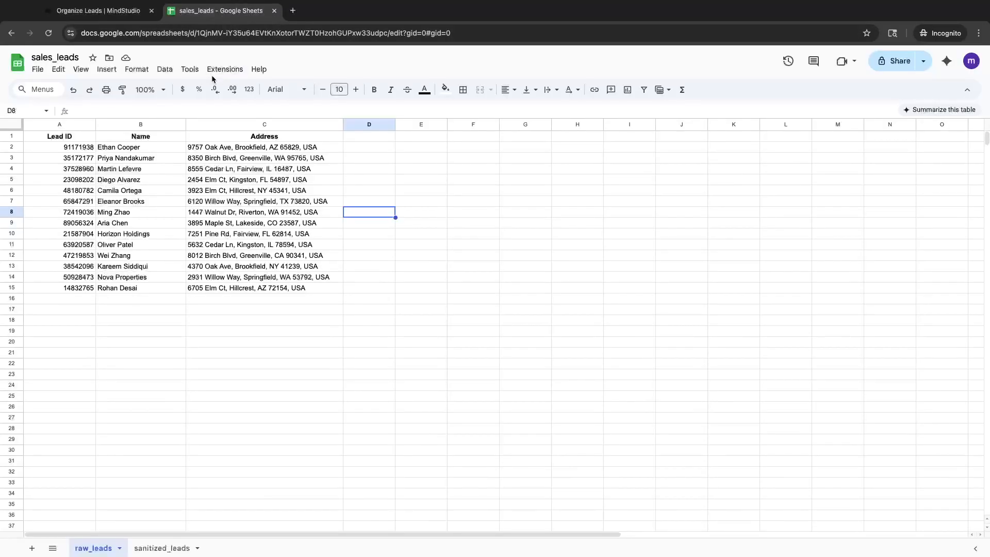
pyautogui.click(156, 547)
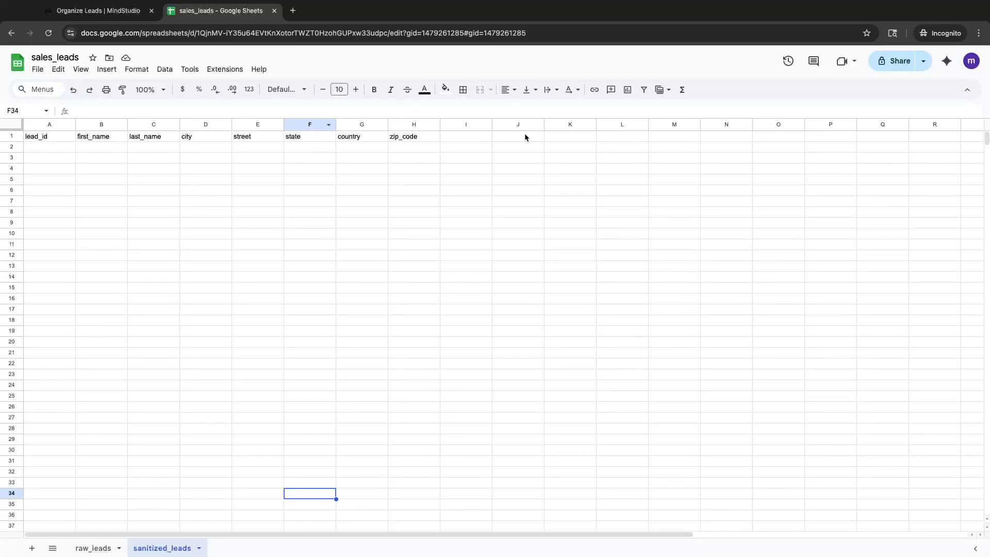
pyautogui.click(124, 11)
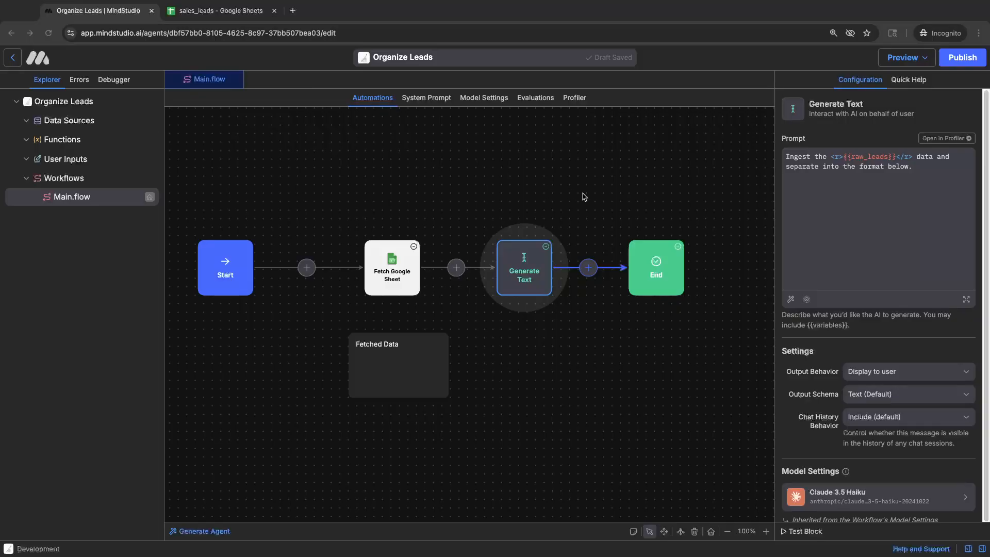
# Start a comma-separated example line below the instruction with a sample lead ID, first name and last name
pyautogui.click(839, 182)
pyautogui.write('$')
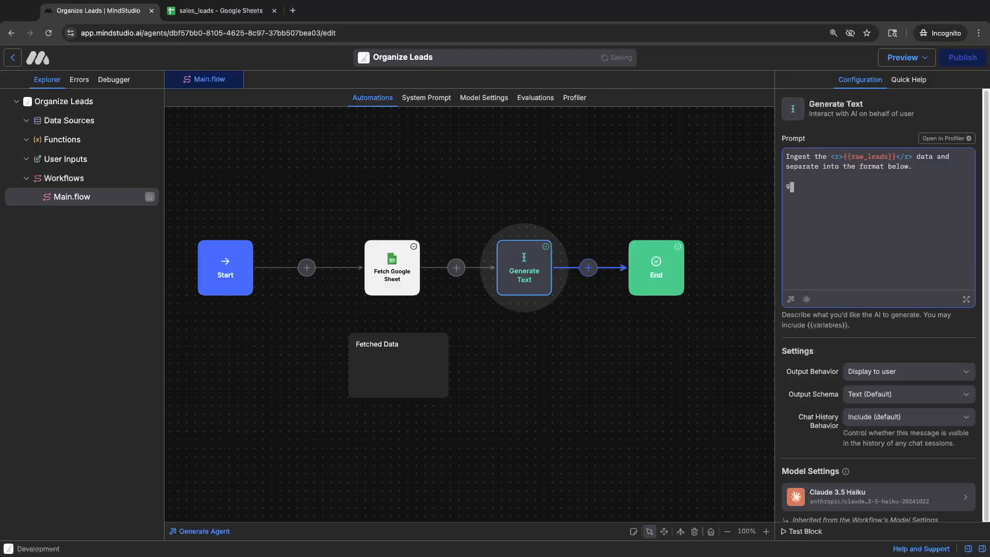
pyautogui.write('31456,John,')
pyautogui.press('BackSpace')
pyautogui.write('Doe')
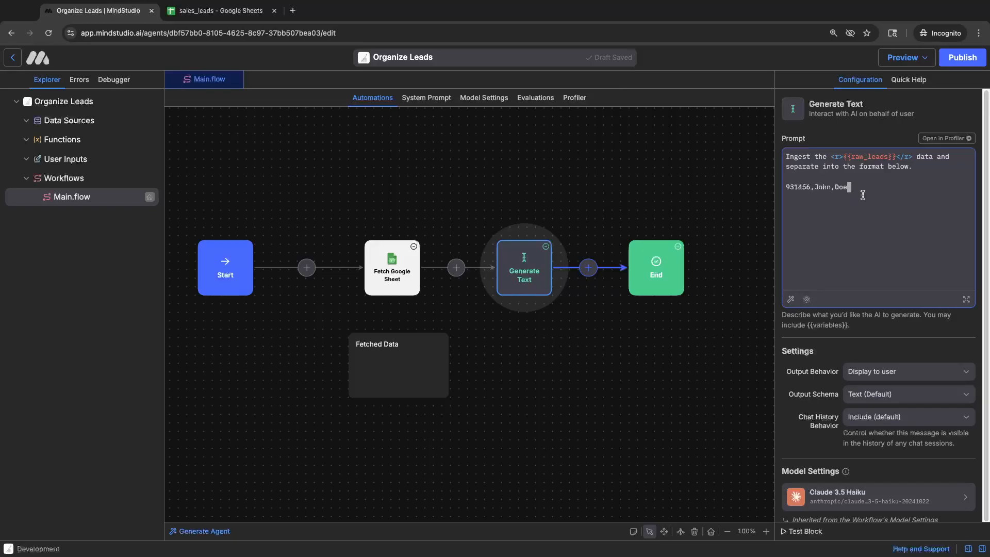
# Extend the example line with a sample city, state, ZIP code and the country USA, separated by commas
pyautogui.write(',Boston,MA')
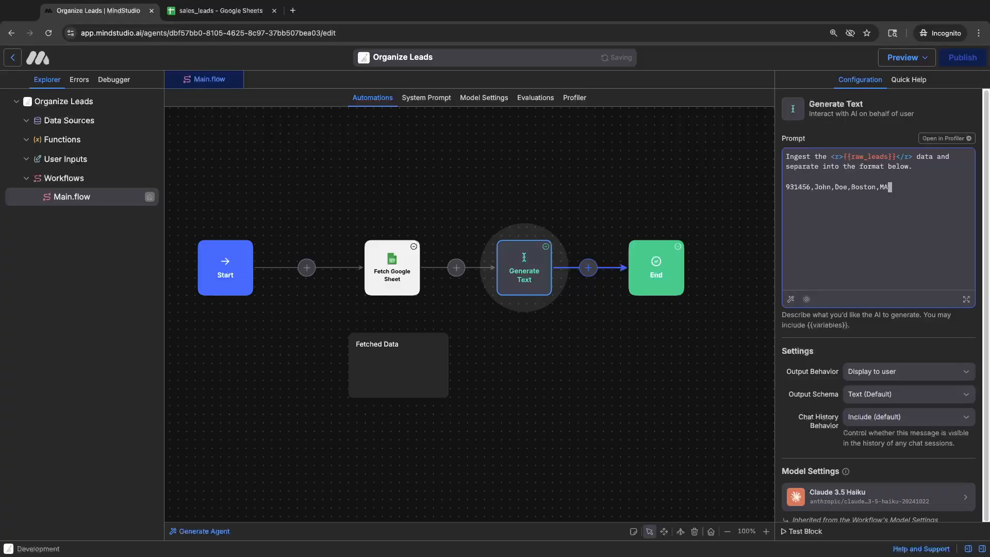
pyautogui.write(',')
pyautogui.write('32')
pyautogui.press('BackSpace')
pyautogui.press('BackSpace')
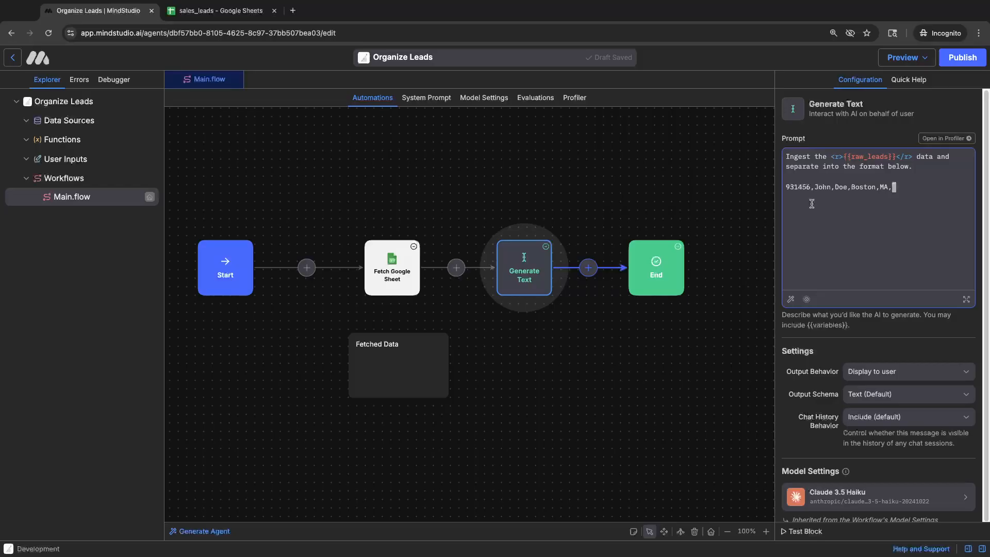
pyautogui.write('4')
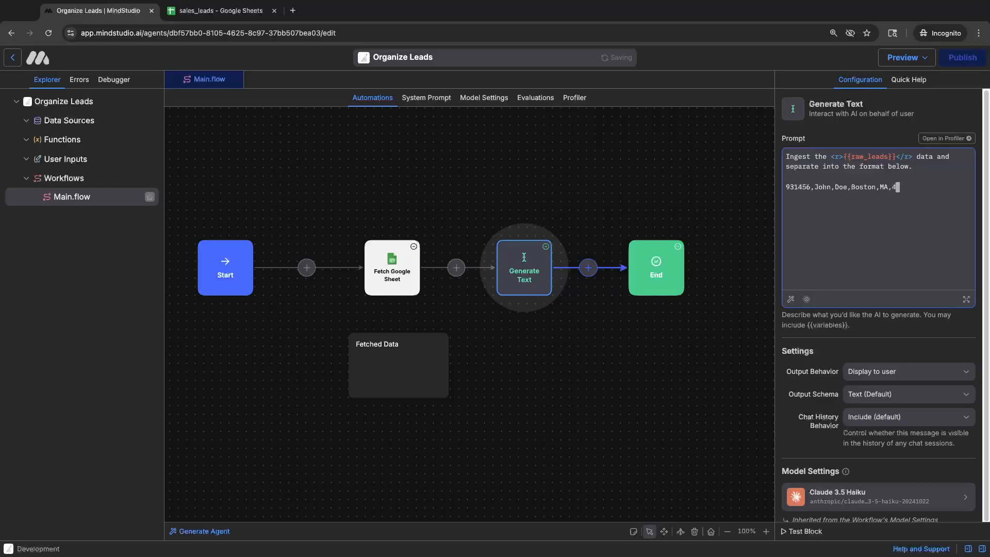
pyautogui.write('1326,USA,')
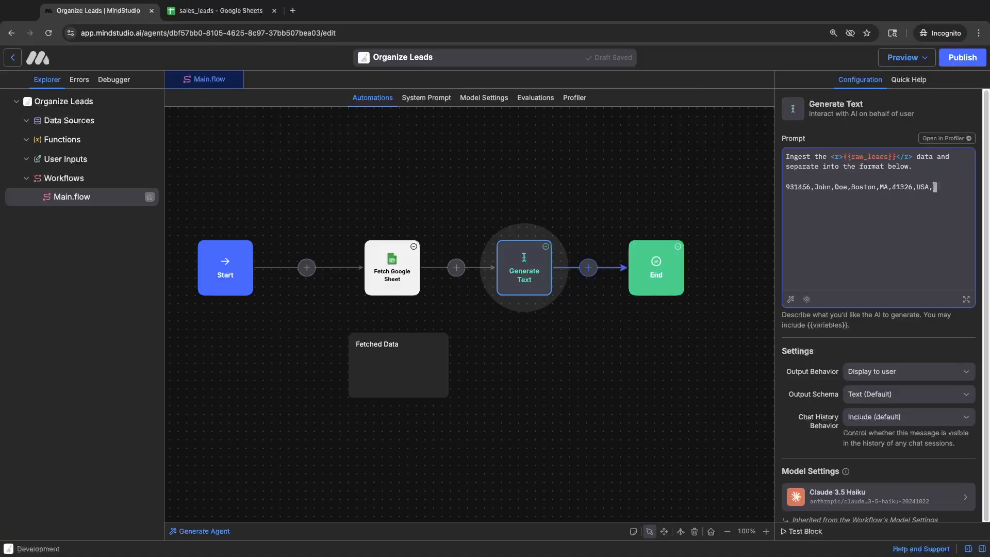
# Move the ZIP code in the example line to the end, after the country
pyautogui.doubleClick(898, 187)
pyautogui.press('BackSpace')
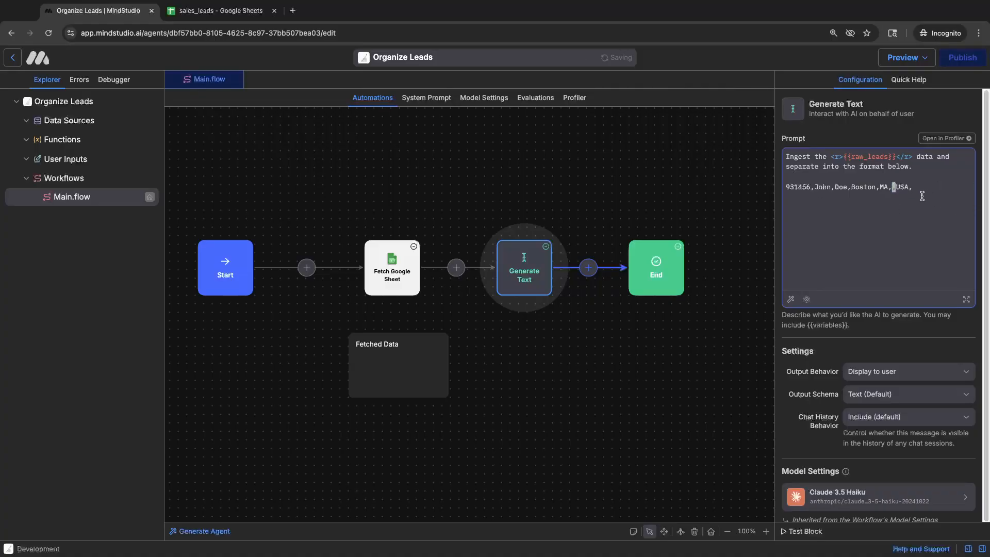
pyautogui.press('BackSpace')
pyautogui.hotkey('ctrl', 'z')
pyautogui.hotkey('ctrl', 'z')
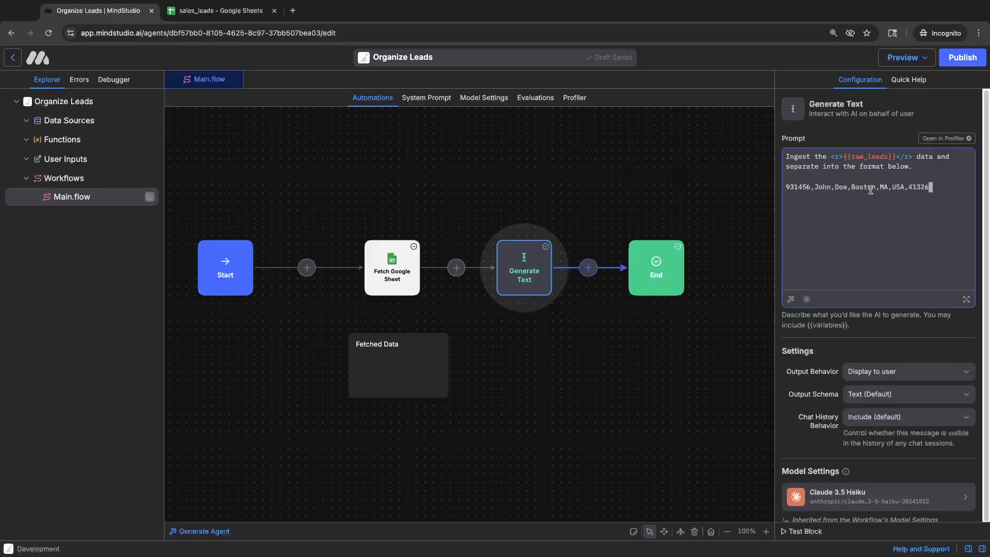
# Insert a sample street address between the last name and the city in the example line
pyautogui.press('Left')
pyautogui.press('Left')
pyautogui.press('Left')
pyautogui.press('Left')
pyautogui.press('Left')
pyautogui.press('Left')
pyautogui.press('Left')
pyautogui.press('Left')
pyautogui.press('Left')
pyautogui.press('Left')
pyautogui.press('Left')
pyautogui.press('Left')
pyautogui.press('Left')
pyautogui.press('Left')
pyautogui.press('Left')
pyautogui.press('Left')
pyautogui.press('Left')
pyautogui.press('Left')
pyautogui.press('Left')
pyautogui.press('Left')
pyautogui.press('Right')
pyautogui.write('123 Oadk')
pyautogui.press('BackSpace')
pyautogui.press('BackSpace')
pyautogui.press('BackSpace')
pyautogui.write('k street,')
pyautogui.click(889, 213)
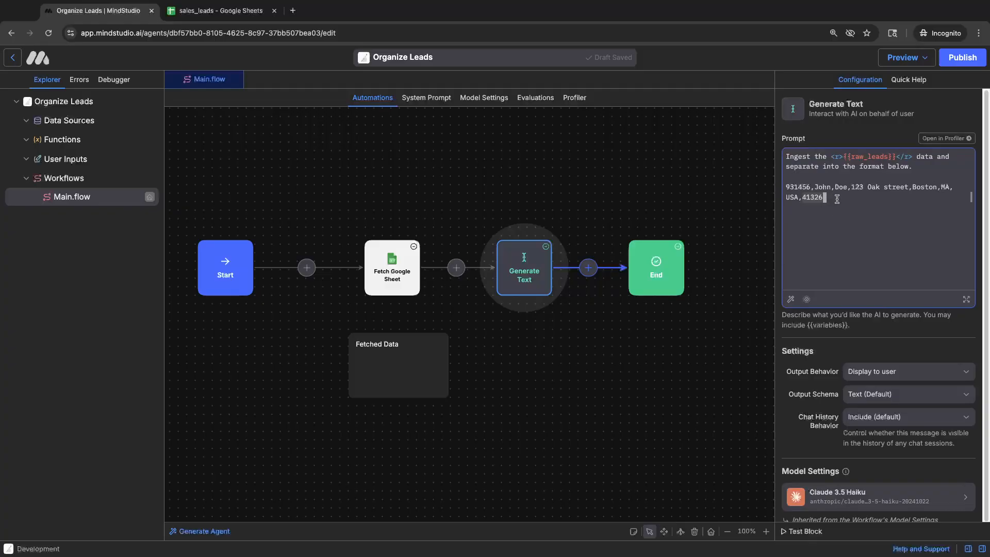
pyautogui.moveTo(834, 199); pyautogui.dragTo(801, 197)
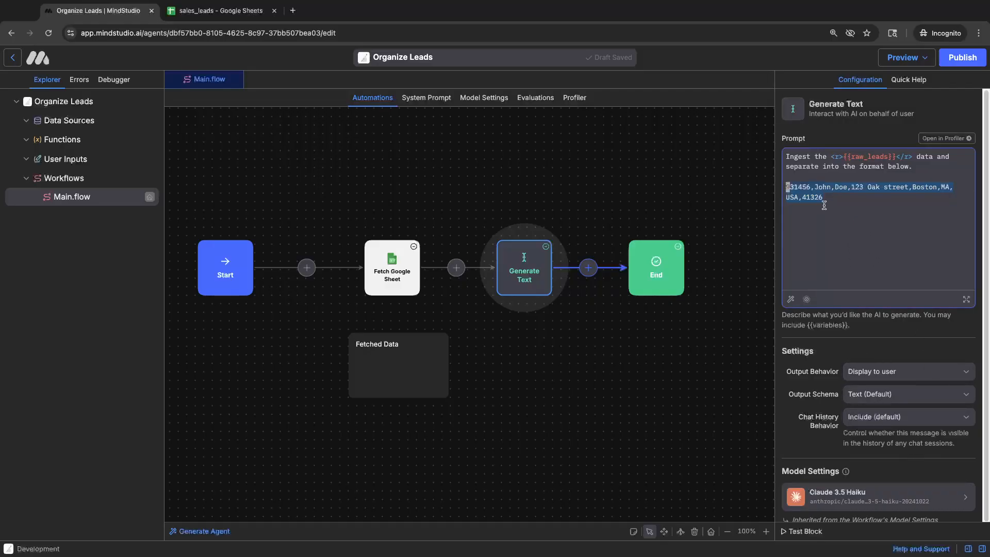
# Set the Generate Text block's output behavior to Save to variable
pyautogui.scroll(-1, 898, 327)
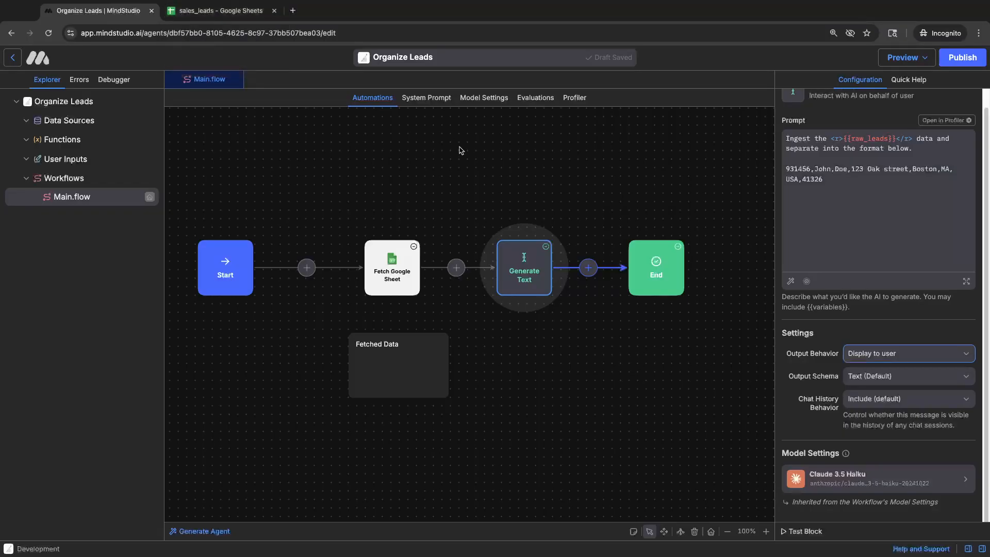
pyautogui.click(887, 366)
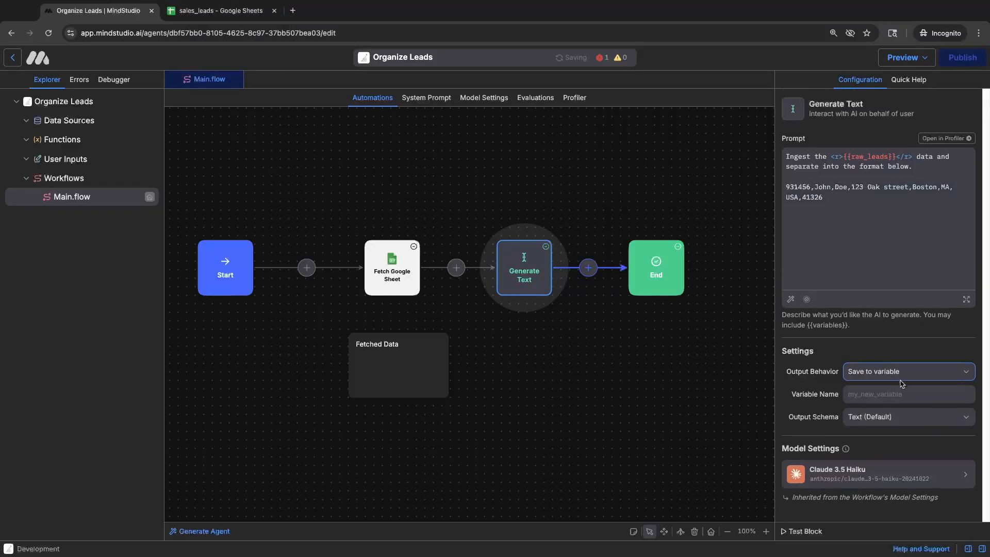
pyautogui.click(897, 394)
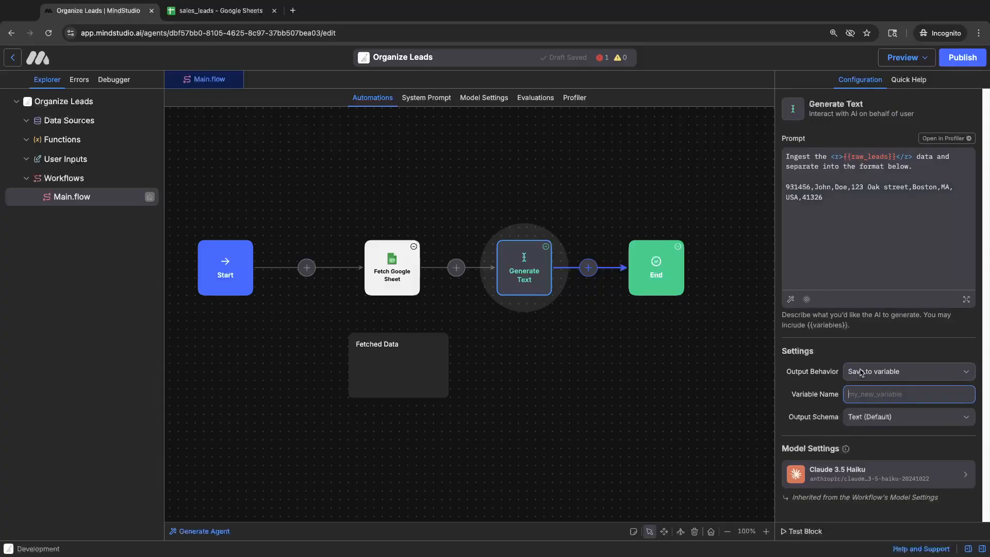
pyautogui.write('sanitize')
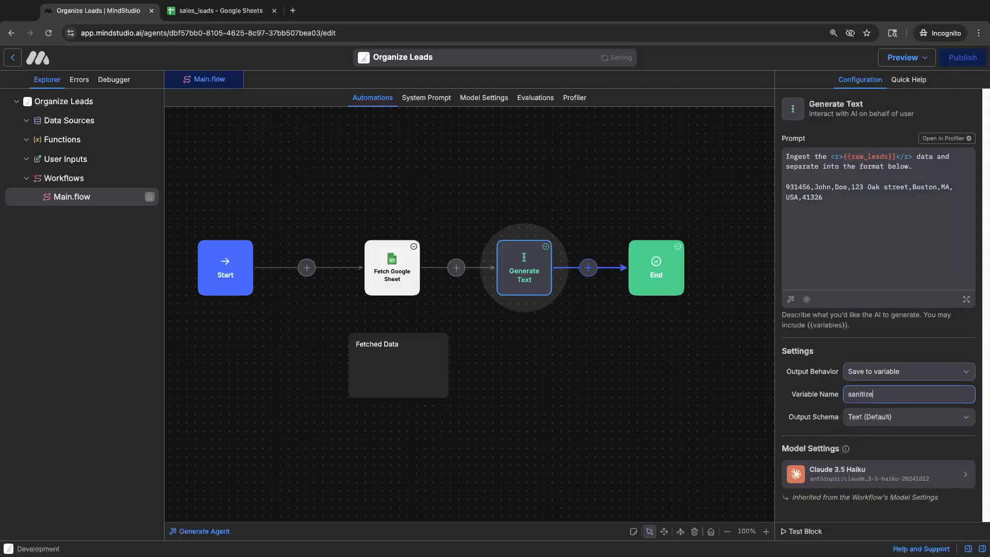
pyautogui.press('BackSpace')
pyautogui.press('BackSpace')
pyautogui.press('BackSpace')
pyautogui.press('BackSpace')
pyautogui.press('BackSpace')
pyautogui.press('BackSpace')
pyautogui.press('BackSpace')
pyautogui.press('BackSpace')
# Copy the sanitized_leads sheet name from the sales_leads Google Sheet and use it as the Generate Text block's variable name in MindStudio
pyautogui.click(220, 11)
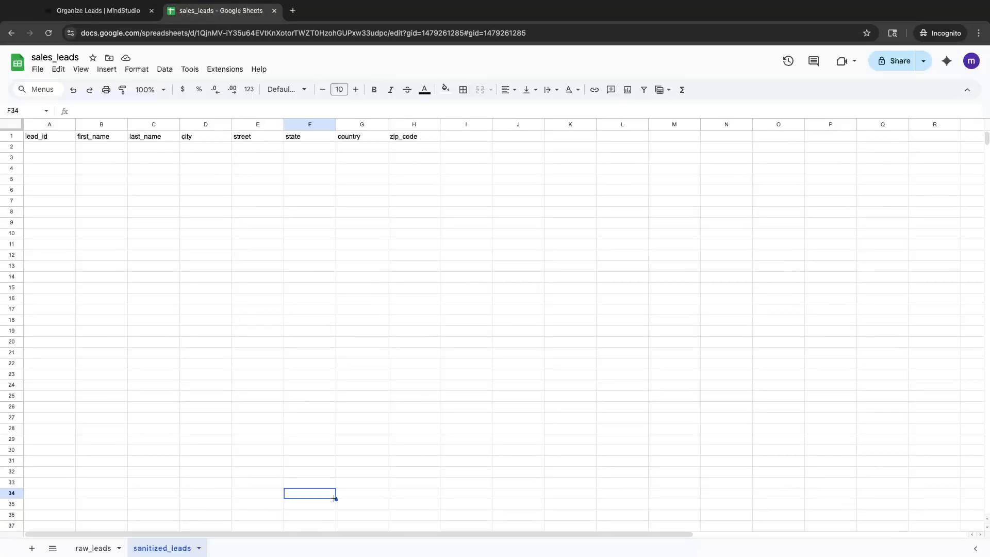
pyautogui.doubleClick(162, 549)
pyautogui.hotkey('ctrl', 'c')
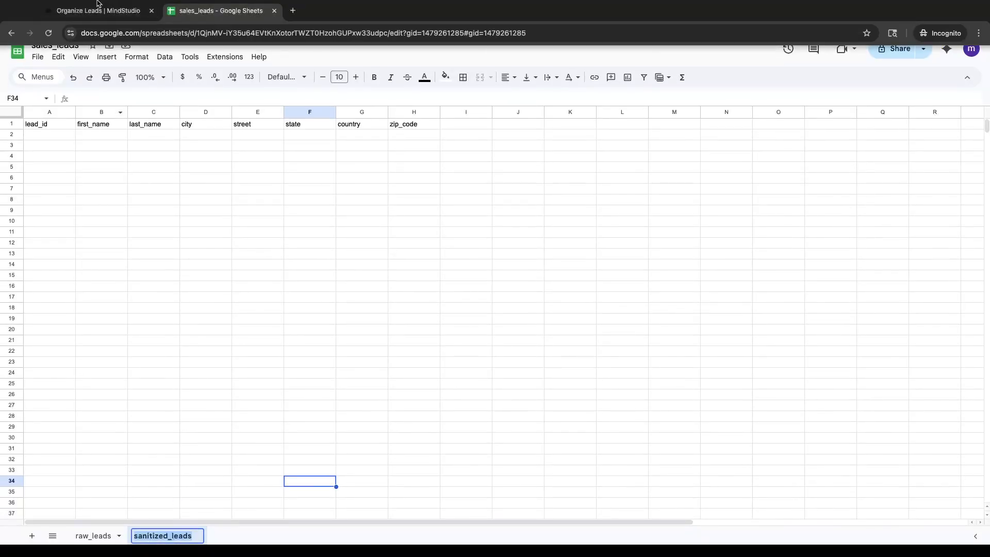
pyautogui.click(51, 14)
pyautogui.hotkey('ctrl', 'v')
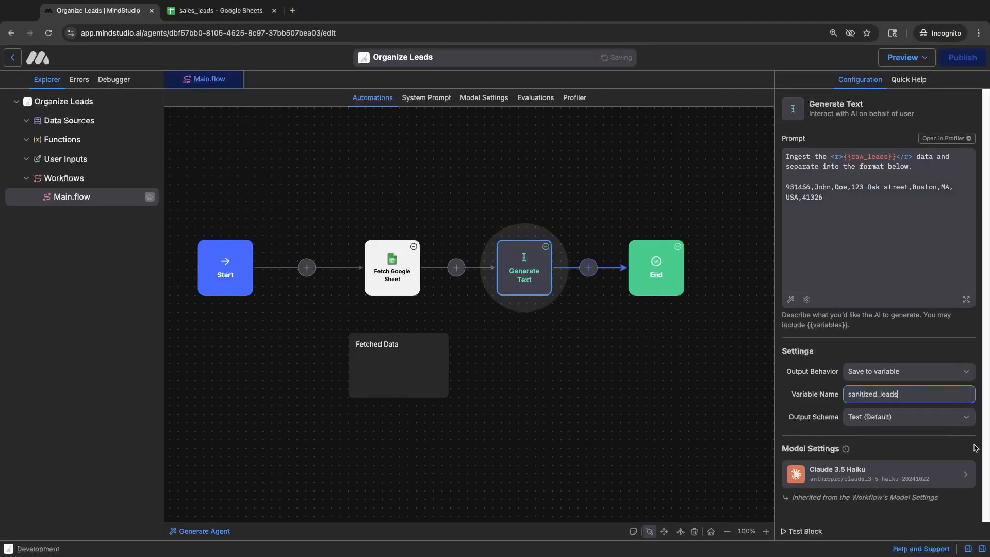
# Set the Generate Text block's output schema to CSV and check the column headers of the sanitized_leads sheet in Google Sheets
pyautogui.click(907, 418)
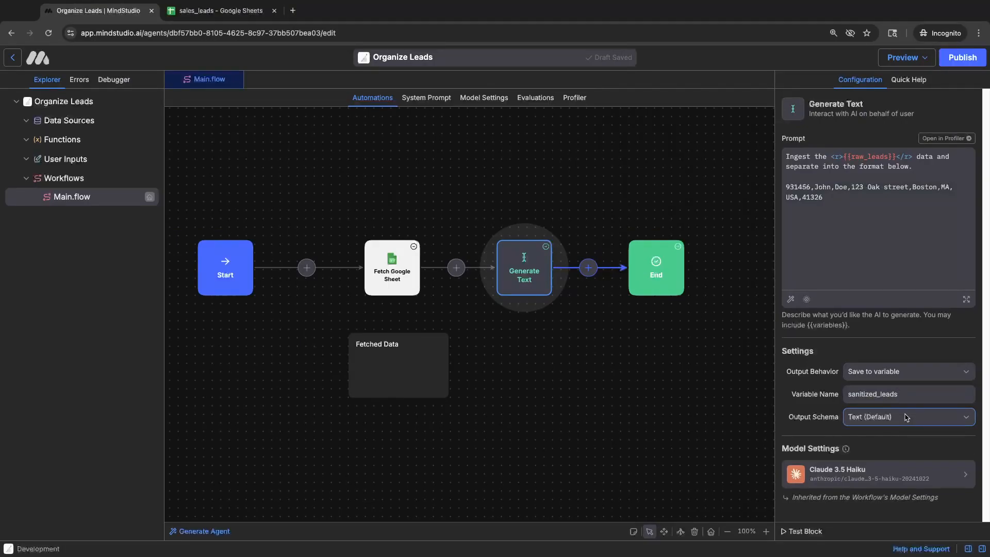
pyautogui.click(870, 442)
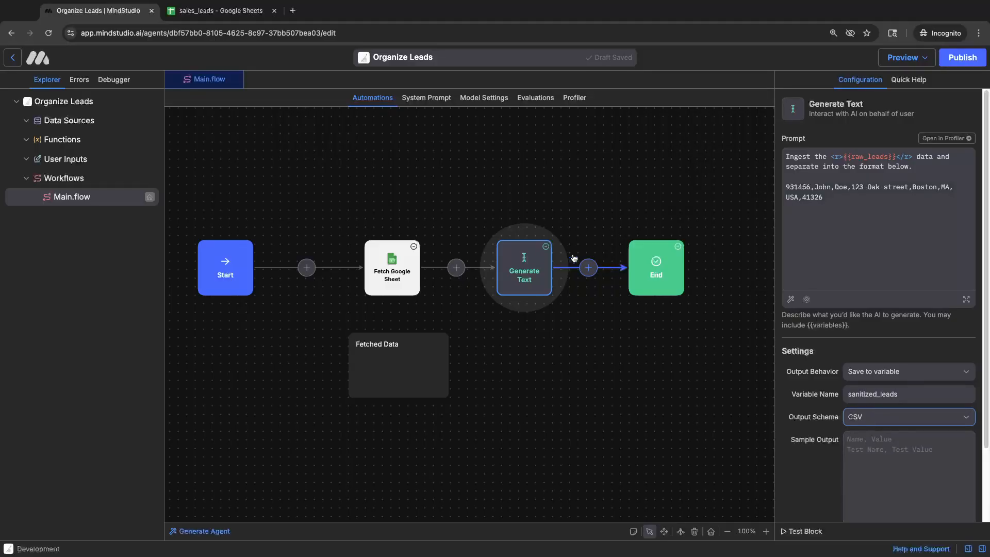
pyautogui.click(216, 16)
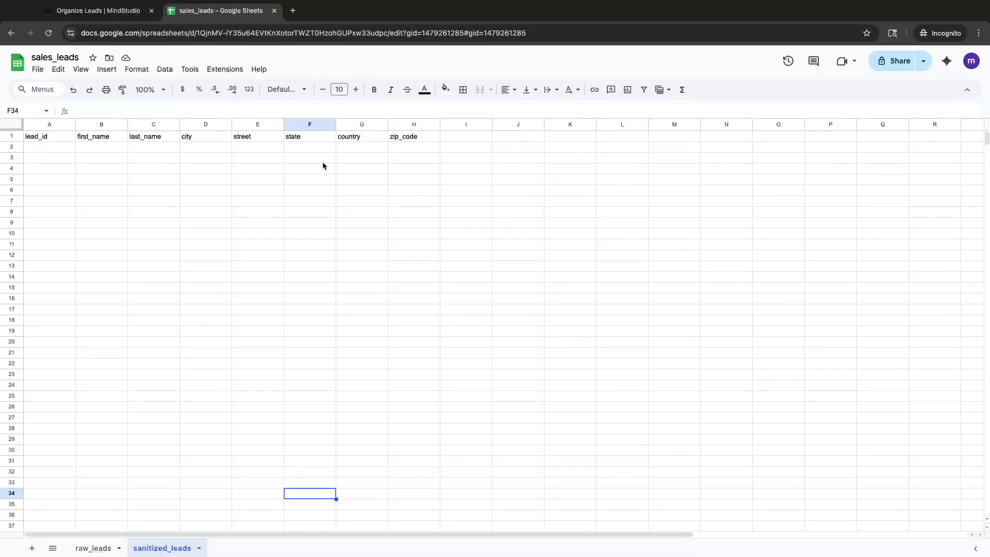
pyautogui.click(87, 12)
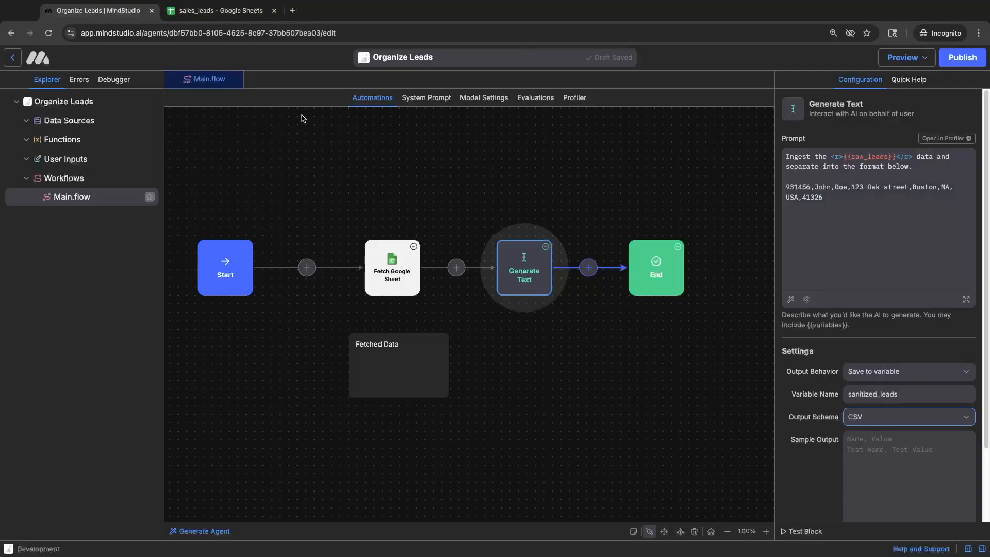
# Copy the comma-separated example line from the Generate Text prompt into the block's sample output
pyautogui.click(831, 197)
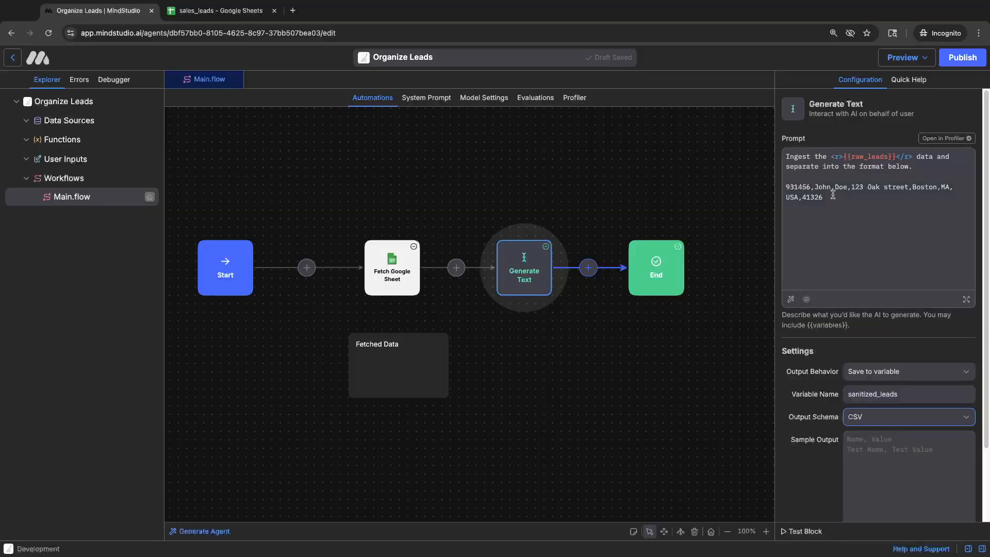
pyautogui.moveTo(831, 197); pyautogui.dragTo(777, 185)
pyautogui.hotkey('ctrl', 'c')
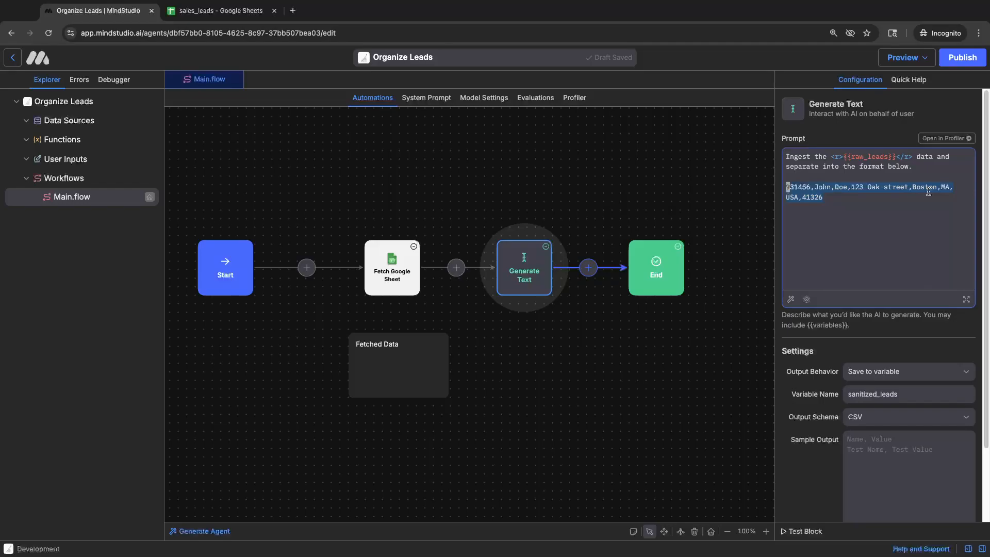
pyautogui.click(865, 202)
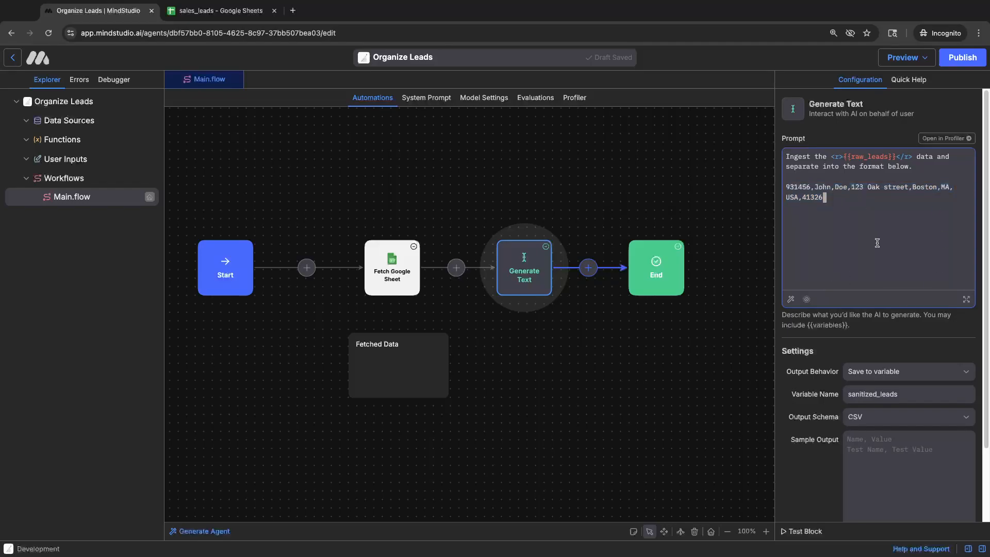
pyautogui.click(891, 442)
pyautogui.hotkey('ctrl', 'v')
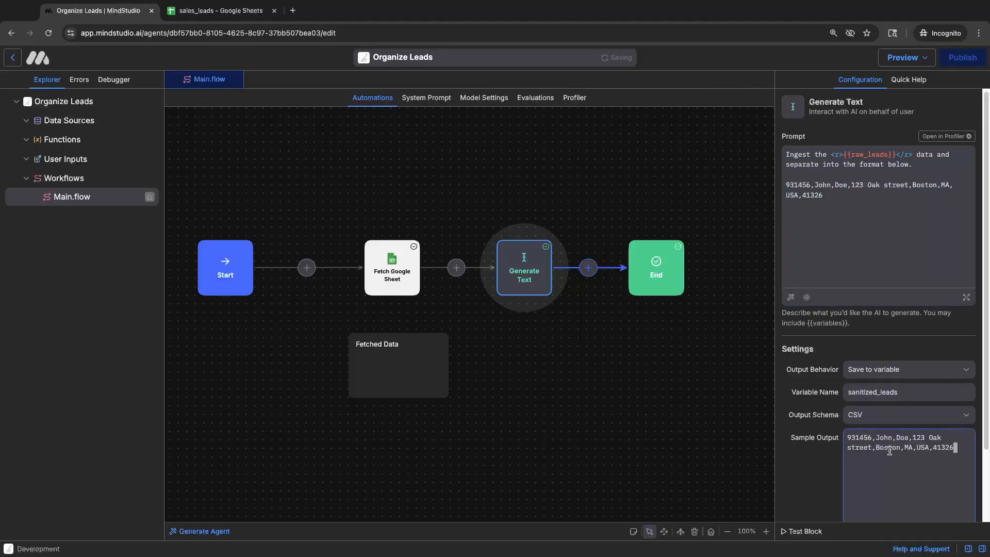
pyautogui.scroll(-2, 890, 451)
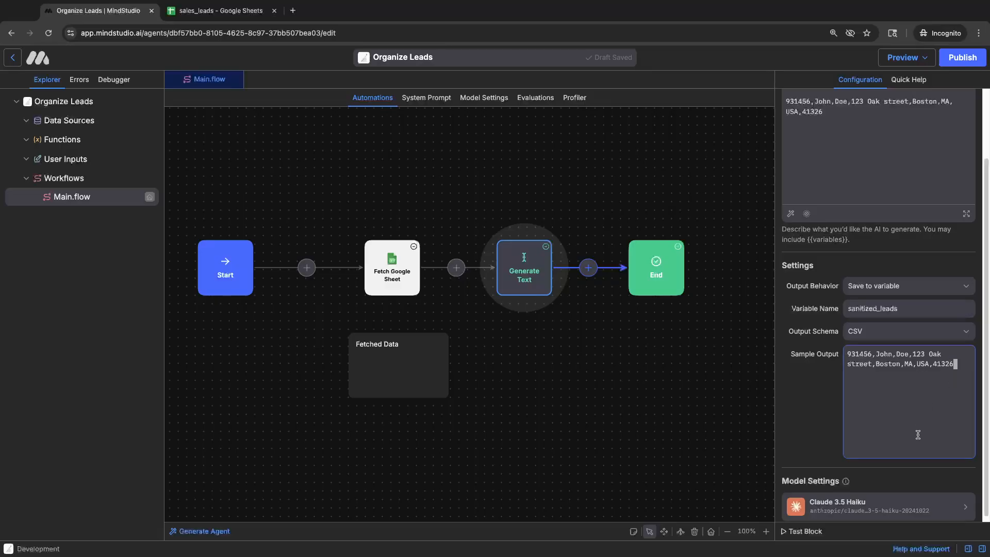
pyautogui.scroll(-1, 920, 436)
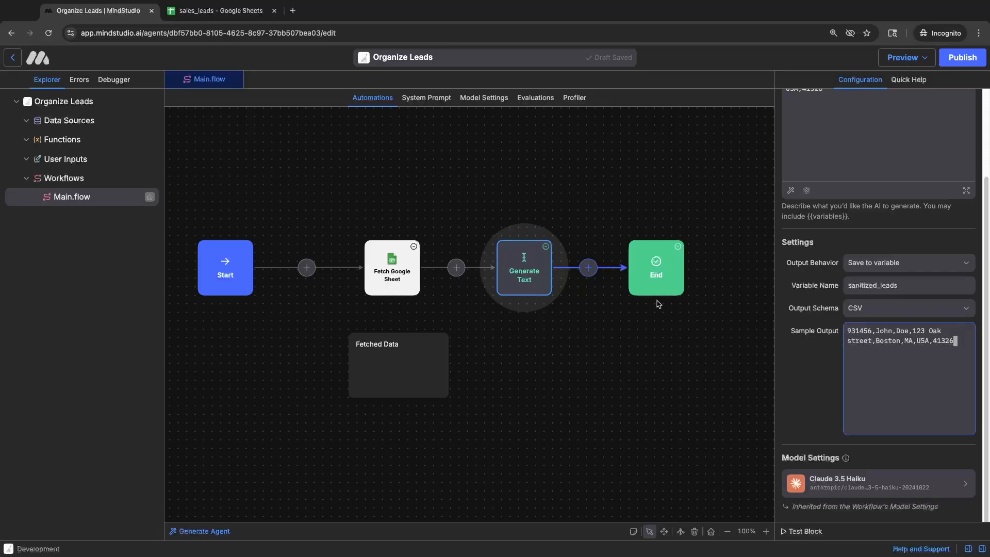
# Run the Main.flow workflow in the debugger without launch variables
pyautogui.click(618, 318)
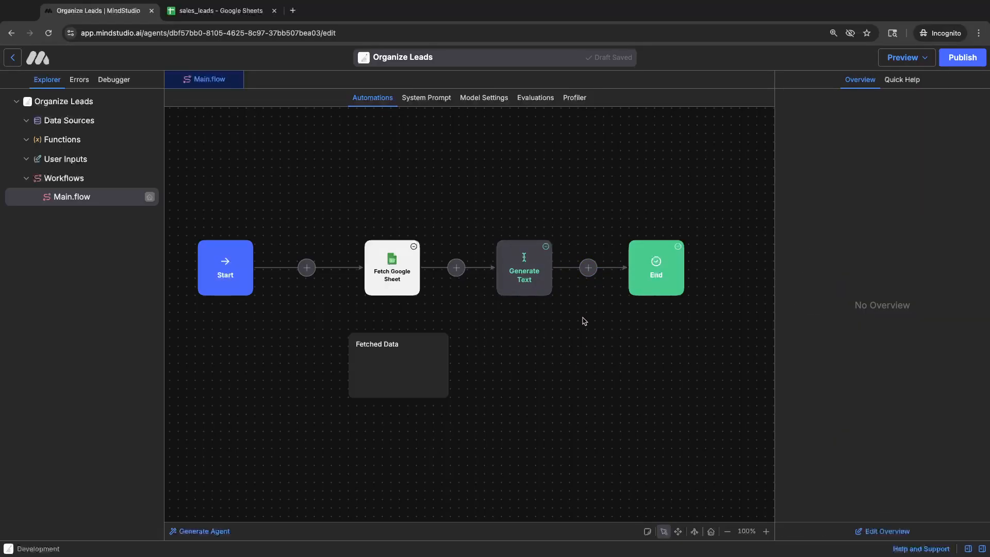
pyautogui.press('super+Return')
pyautogui.click(671, 370)
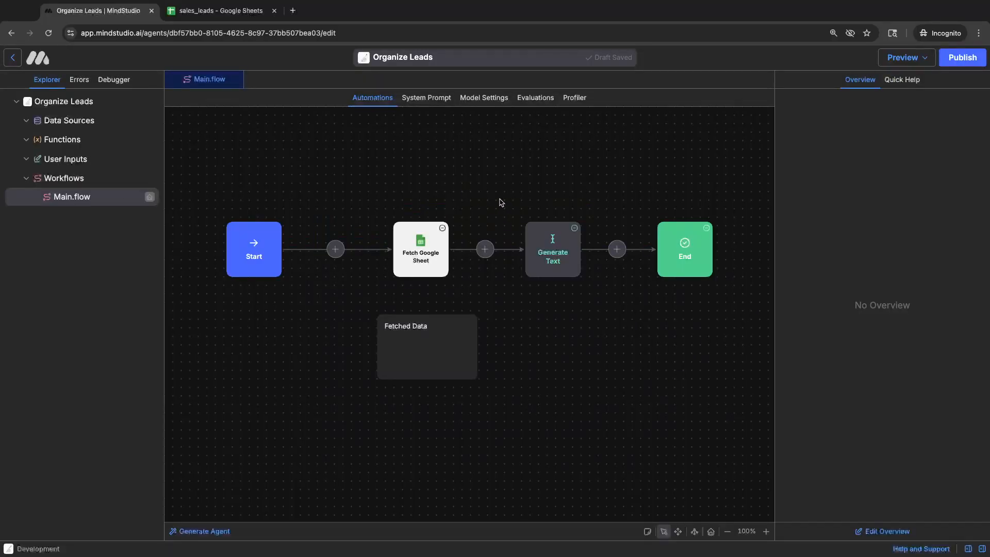
pyautogui.click(912, 60)
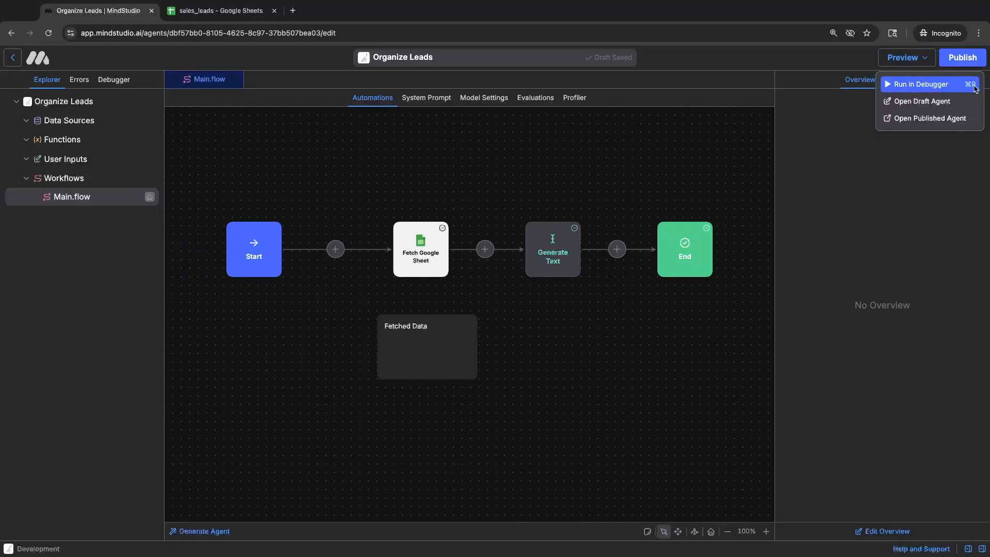
pyautogui.click(611, 176)
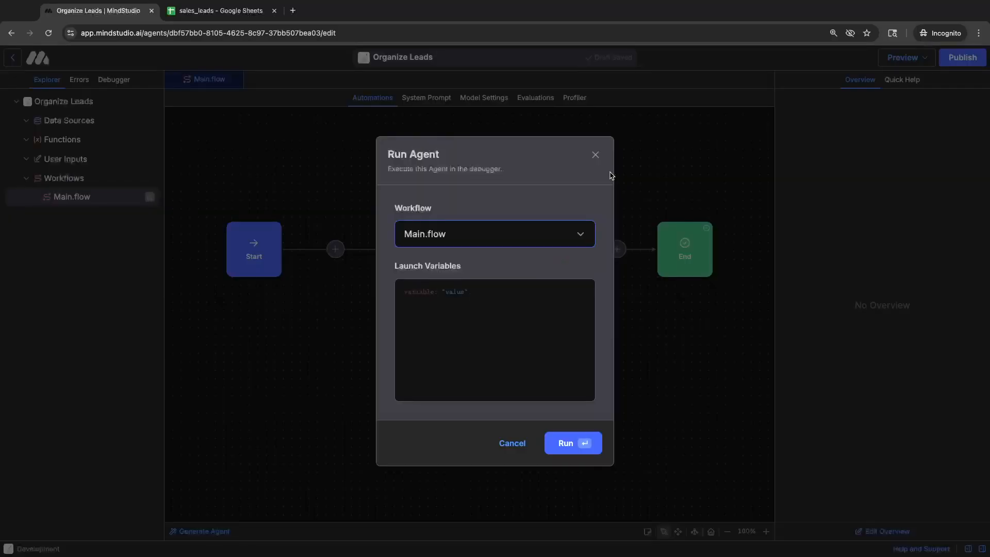
pyautogui.click(558, 447)
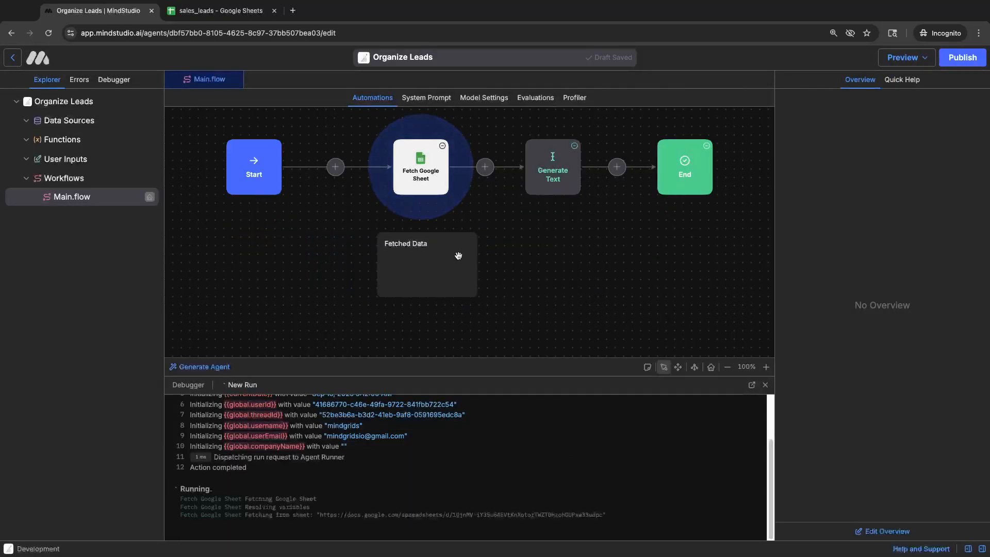
# Open the debugger run in full view, examine how the Generate Text block separated the leads, and close the run
pyautogui.click(752, 385)
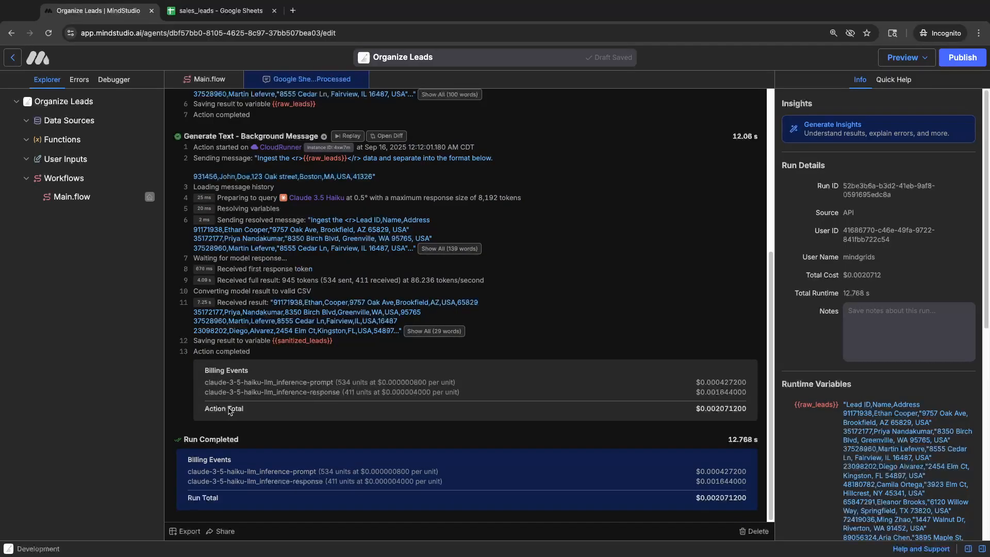
pyautogui.moveTo(236, 324)
pyautogui.moveTo(280, 308)
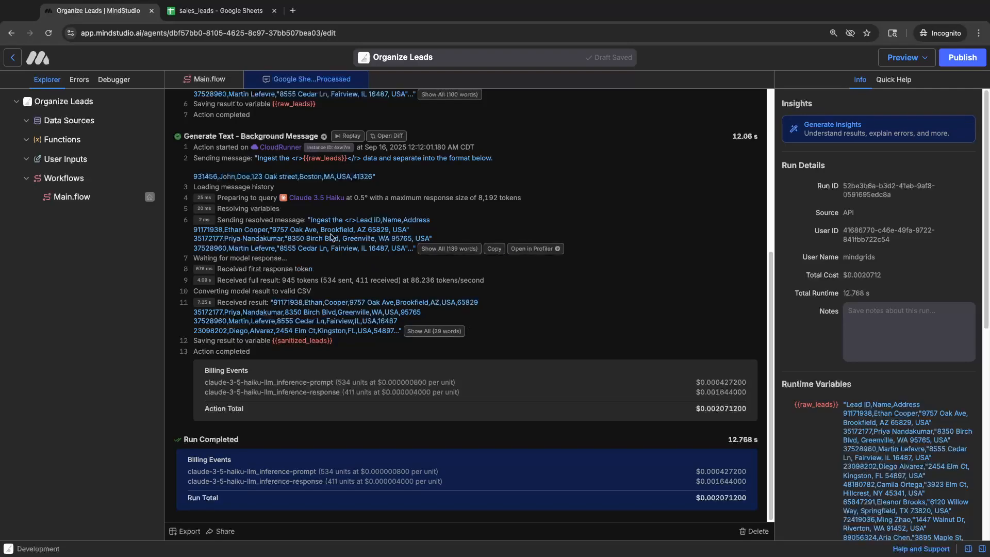
pyautogui.click(253, 80)
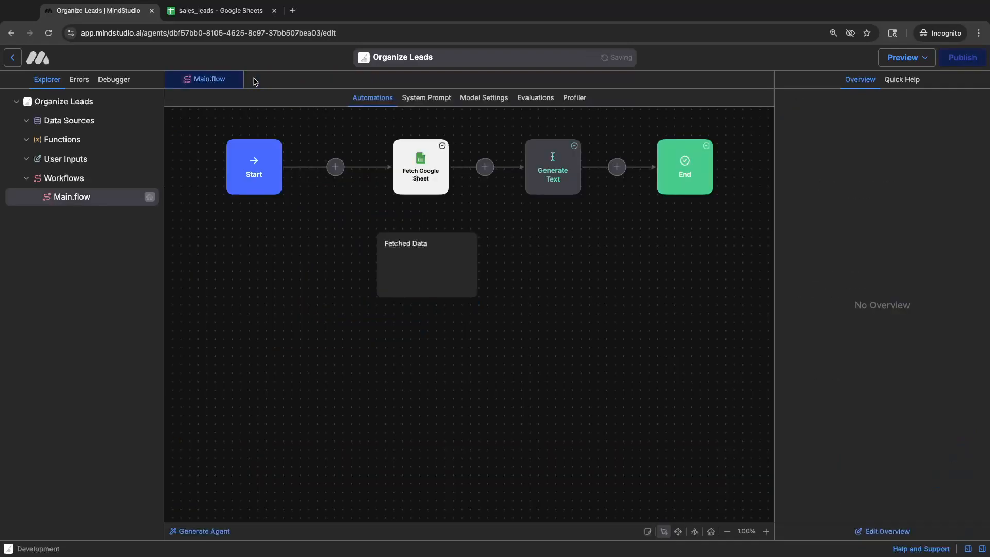
# Delete the Fetched Data note from the workflow canvas
pyautogui.click(444, 271)
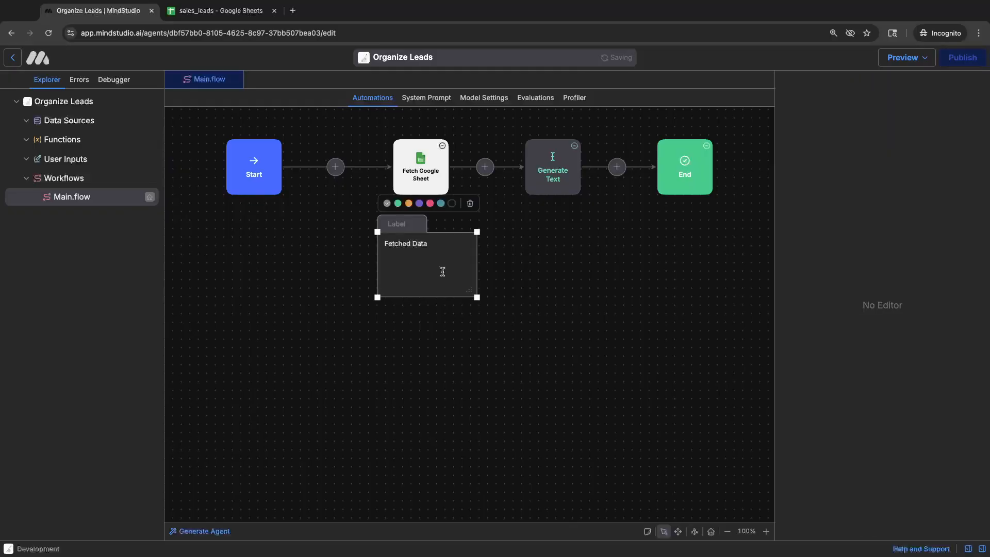
pyautogui.click(470, 204)
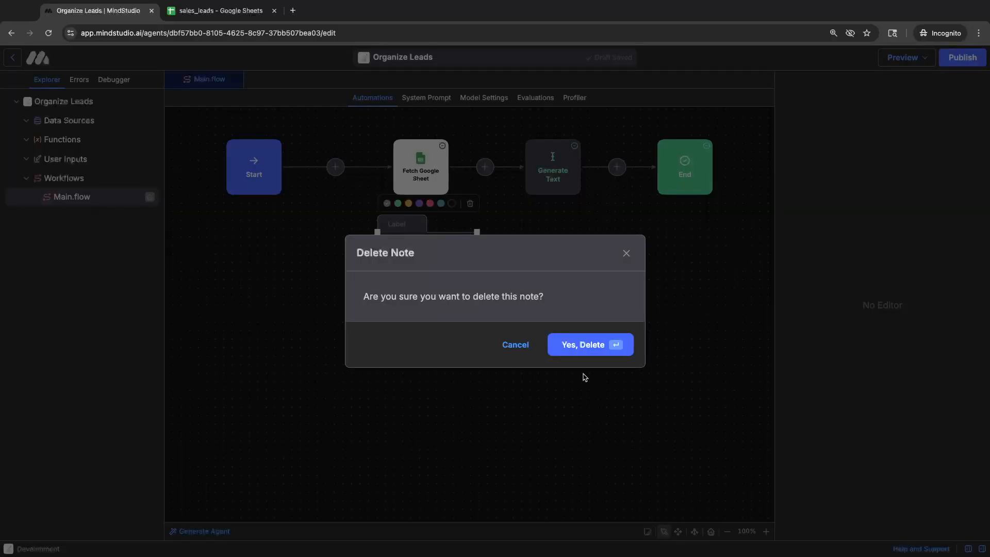
pyautogui.click(586, 351)
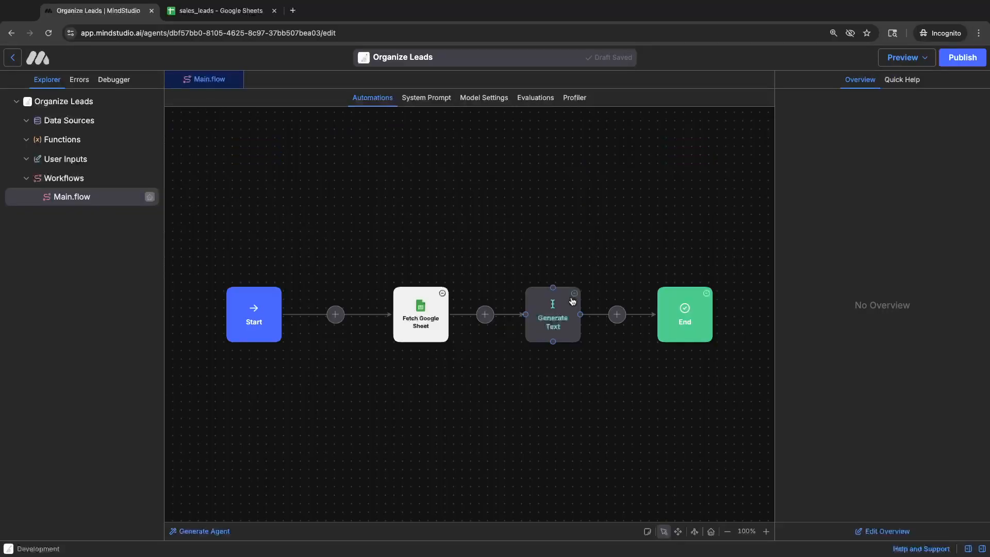
# Search the blocks for "sheet" and add an Update Google Sheet block between Generate Text and End
pyautogui.click(617, 314)
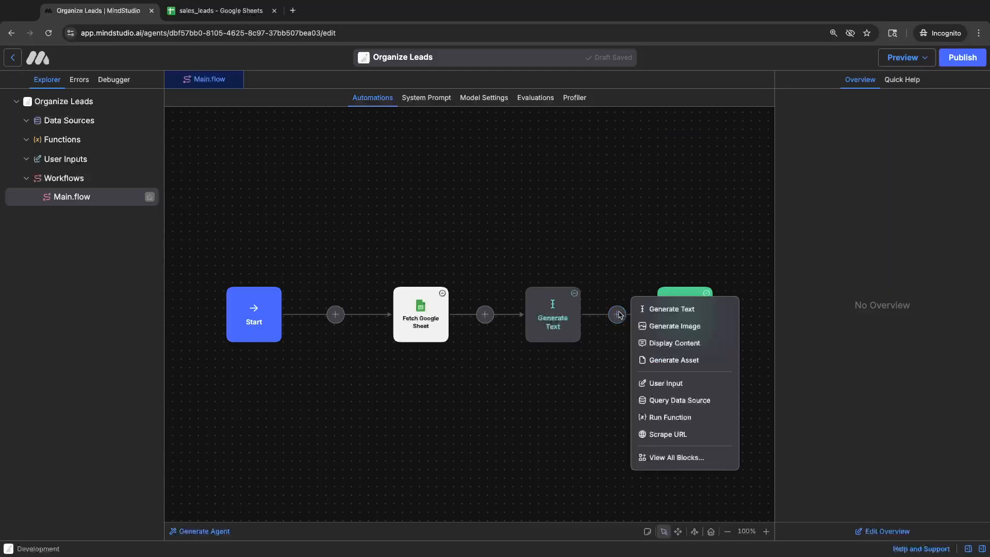
pyautogui.click(678, 458)
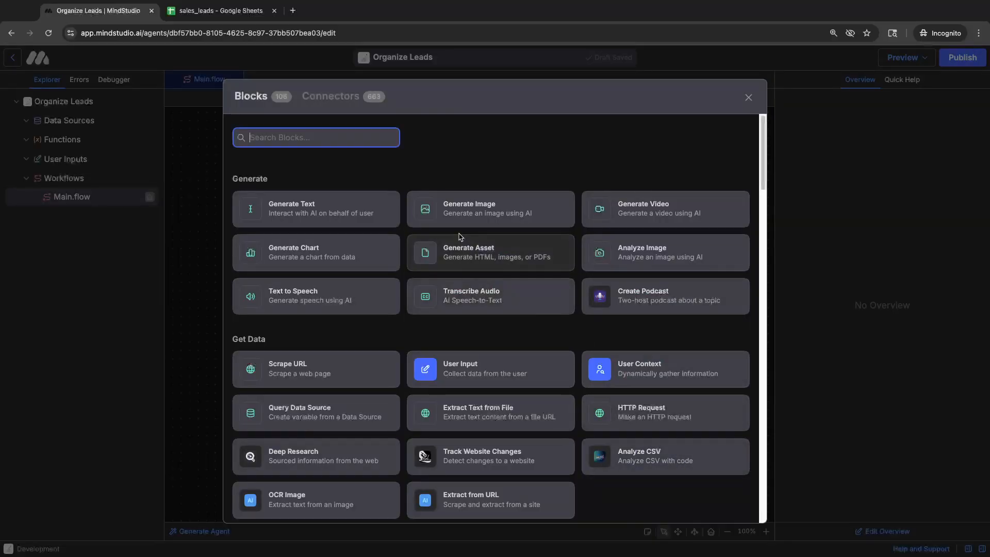
pyautogui.write('s')
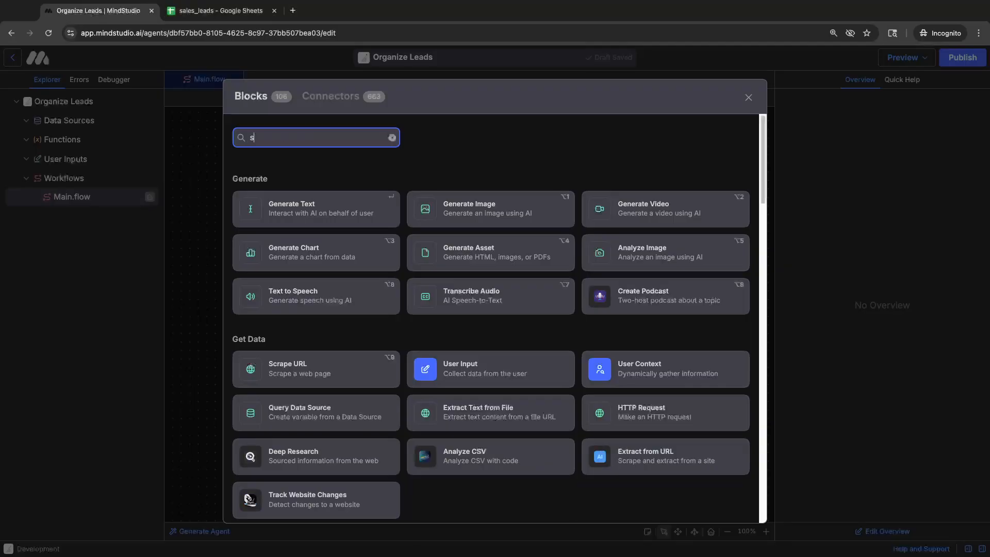
pyautogui.write('heet')
pyautogui.click(638, 212)
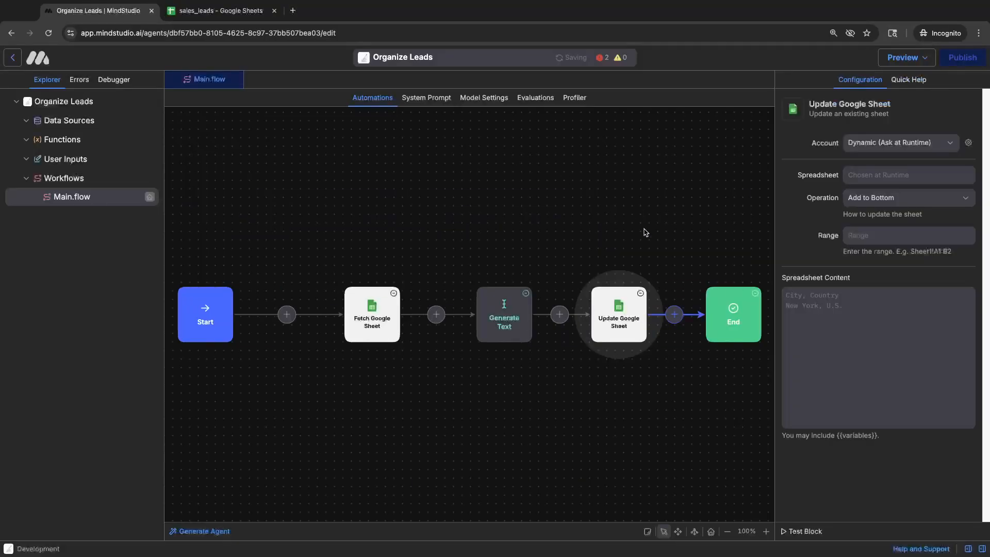
# Set the Update Google Sheet block to use the connected Google account and the sales_leads spreadsheet
pyautogui.click(895, 147)
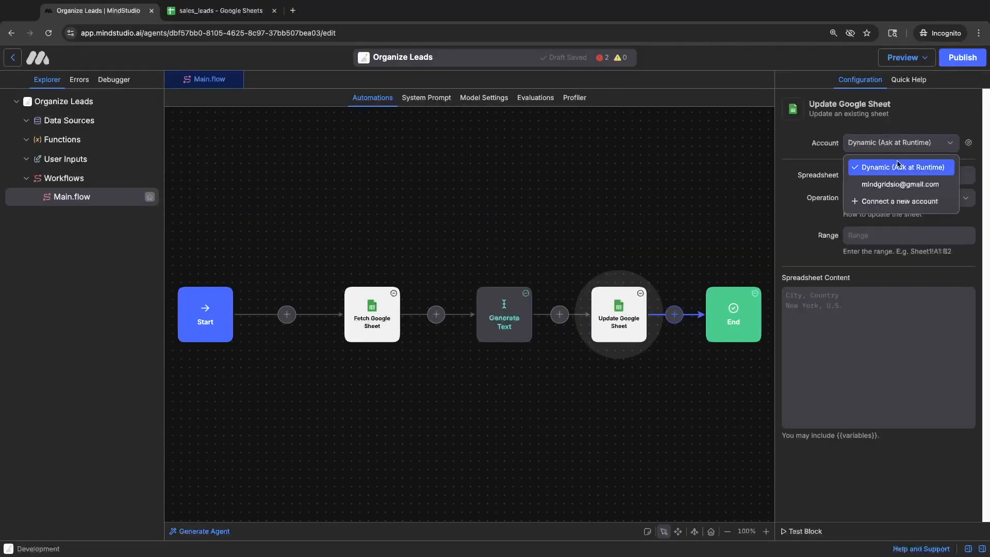
pyautogui.click(900, 183)
pyautogui.click(899, 175)
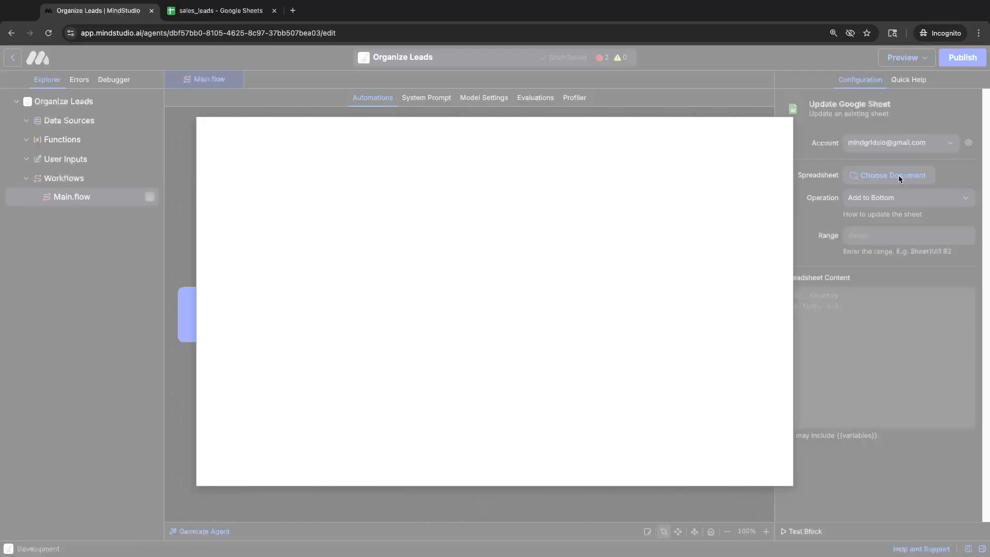
pyautogui.click(252, 281)
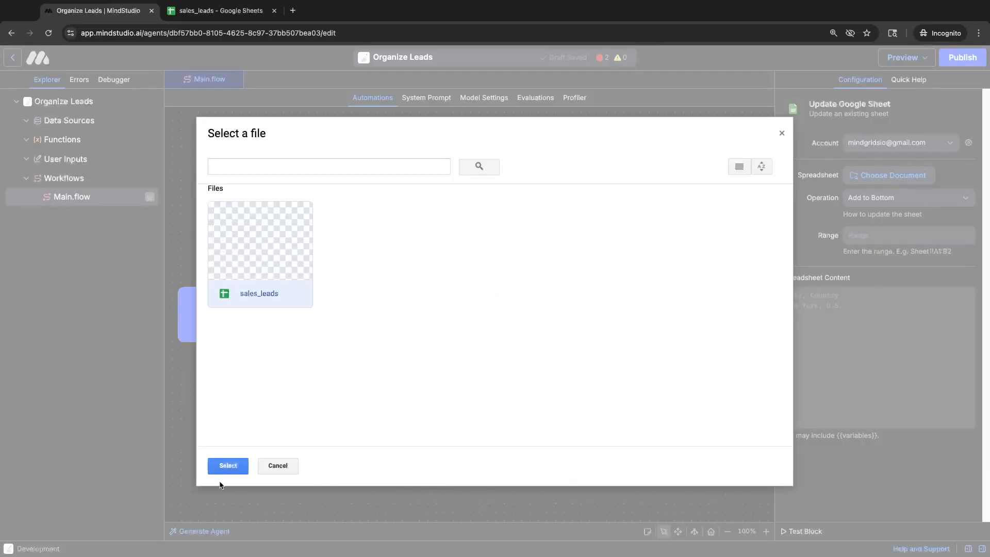
pyautogui.click(228, 466)
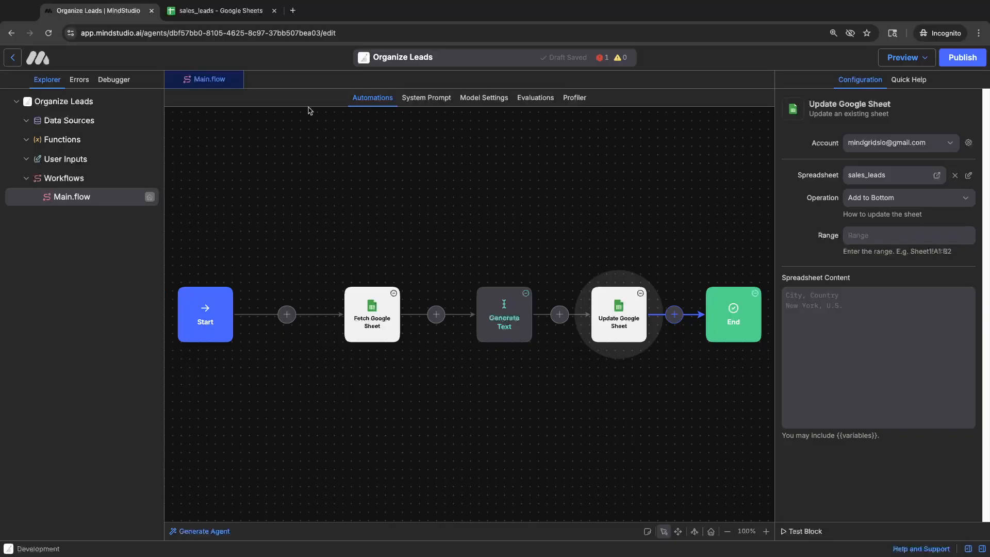
# Copy the sanitized_leads sheet name from the sales_leads spreadsheet and enter it as the Update Google Sheet block's range
pyautogui.click(227, 11)
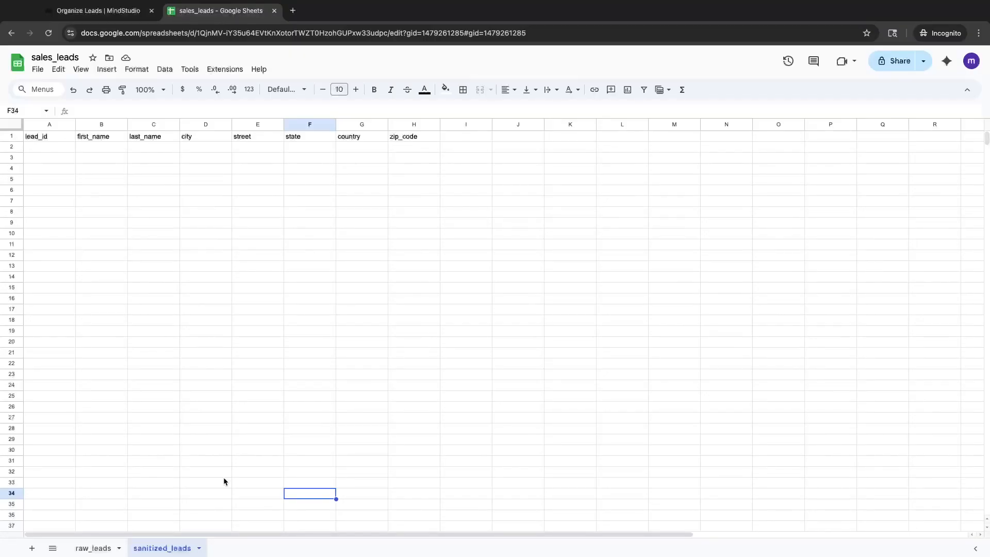
pyautogui.doubleClick(159, 550)
pyautogui.hotkey('ctrl', 'c')
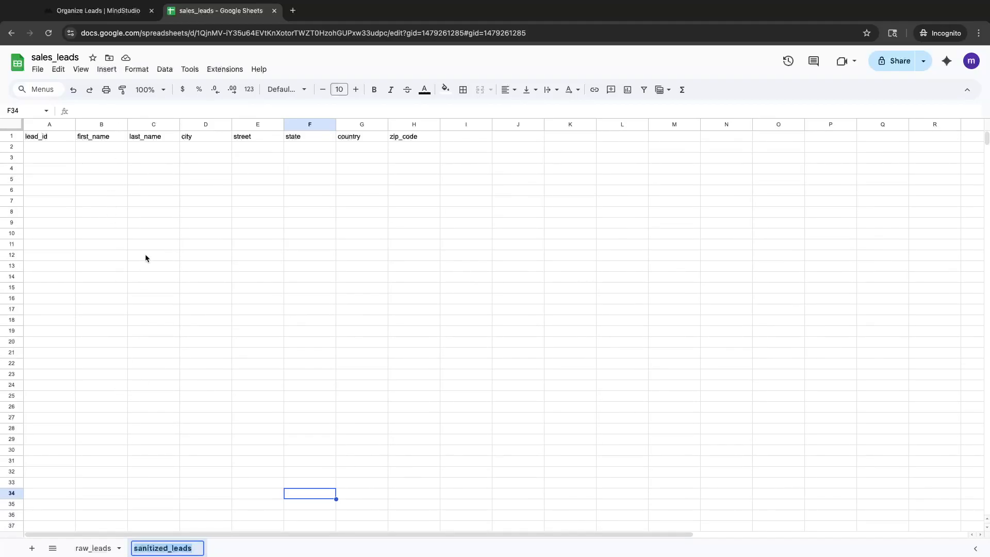
pyautogui.click(118, 11)
pyautogui.click(905, 235)
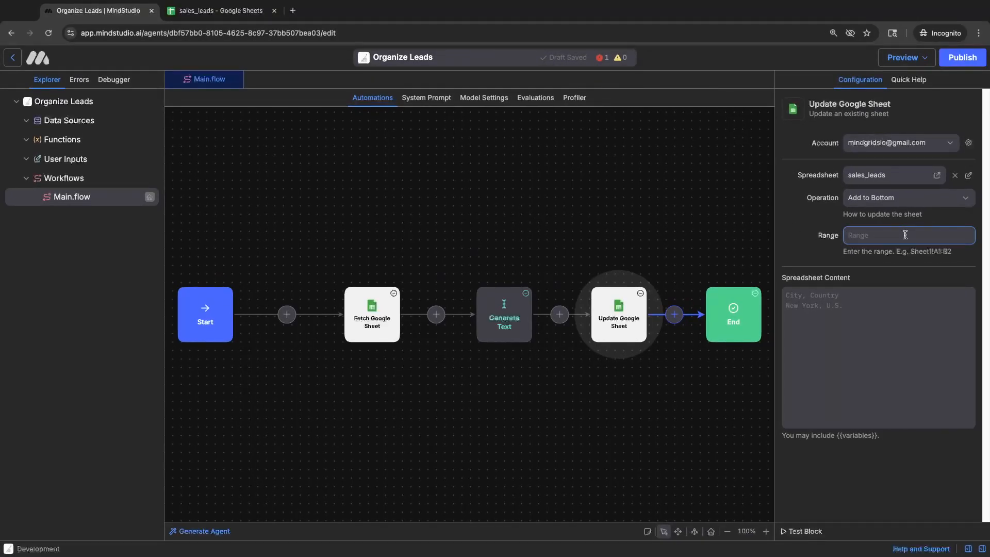
pyautogui.hotkey('ctrl', 'v')
pyautogui.click(820, 241)
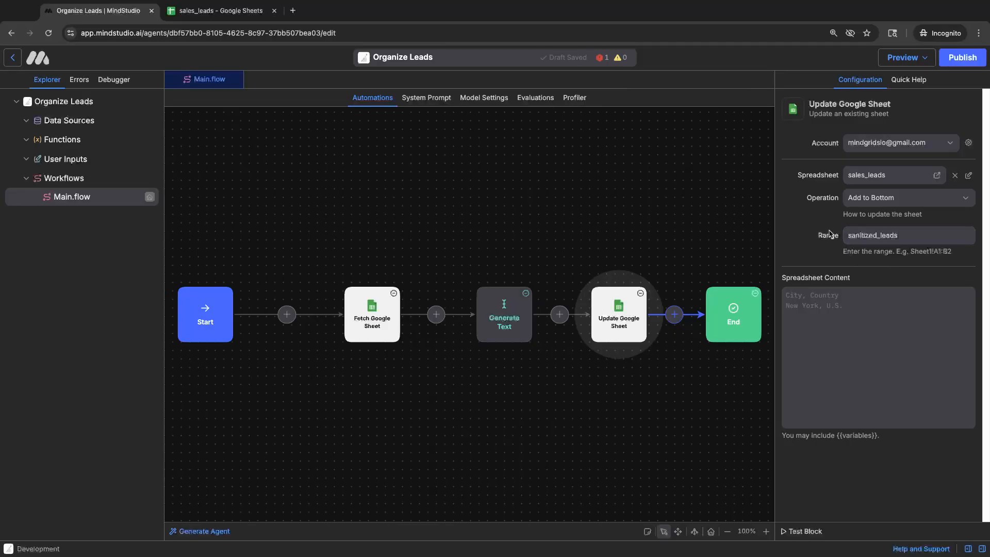
# Keep the block's update operation as Add to Bottom, checking the operation and range against the header row of the sanitized_leads sheet
pyautogui.click(883, 203)
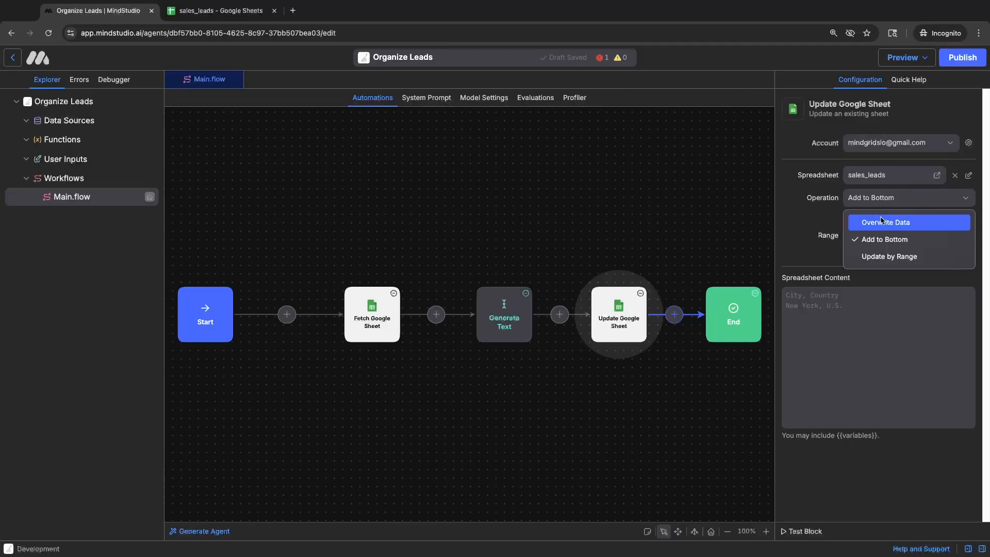
pyautogui.click(191, 8)
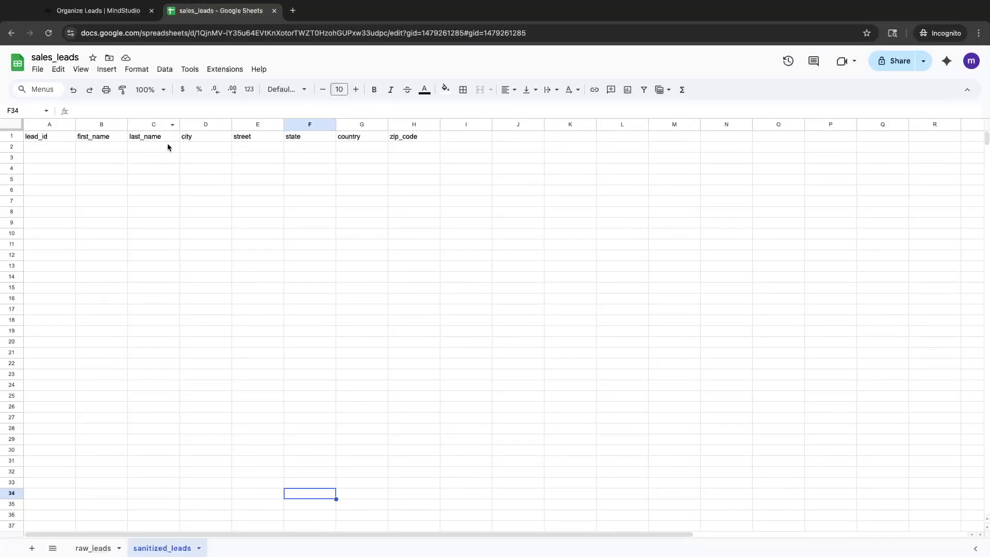
pyautogui.click(98, 10)
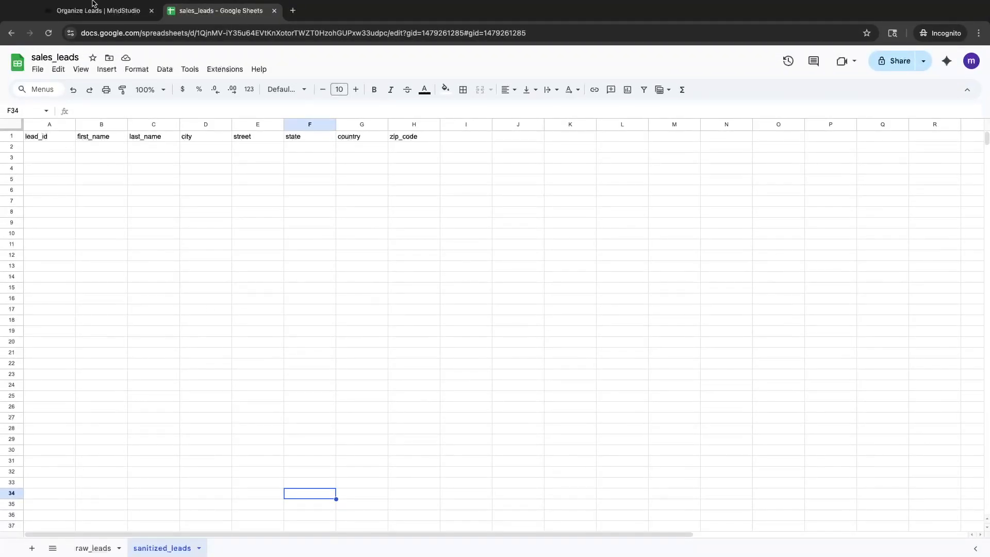
pyautogui.click(95, 6)
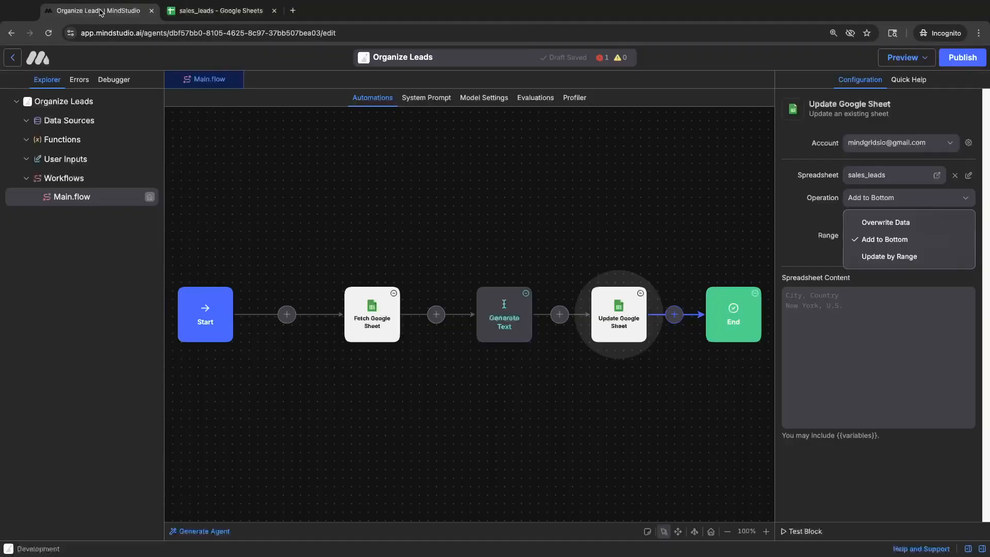
pyautogui.click(872, 239)
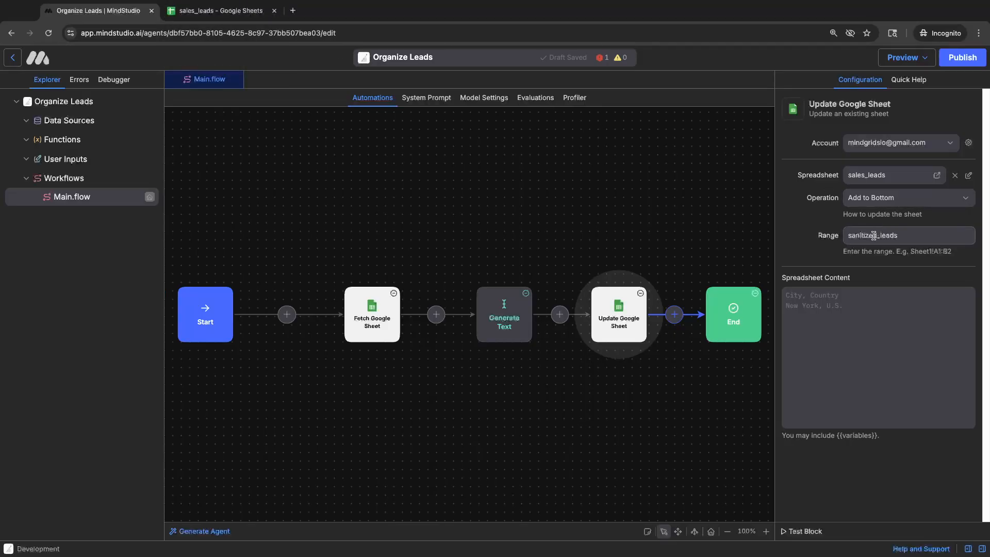
pyautogui.click(901, 235)
pyautogui.click(227, 10)
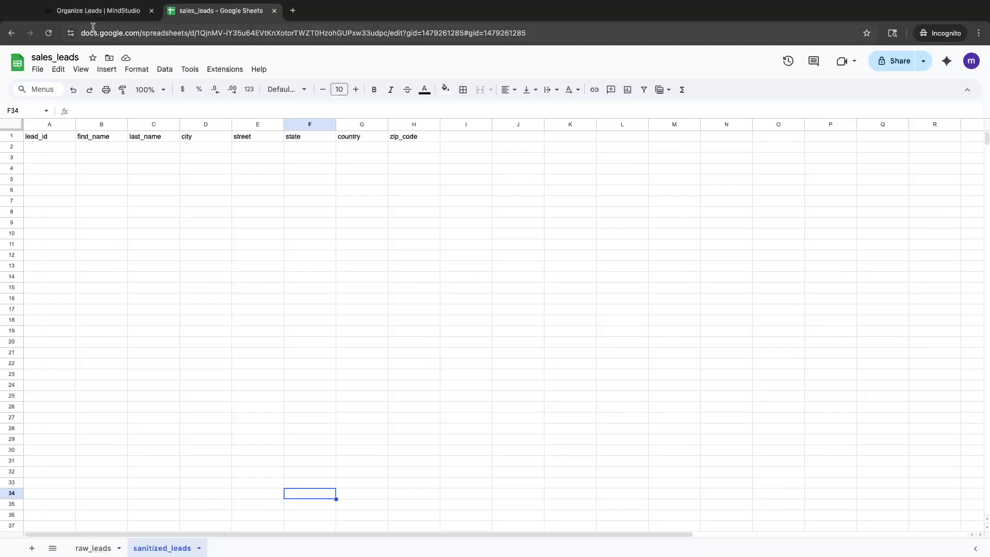
pyautogui.click(85, 9)
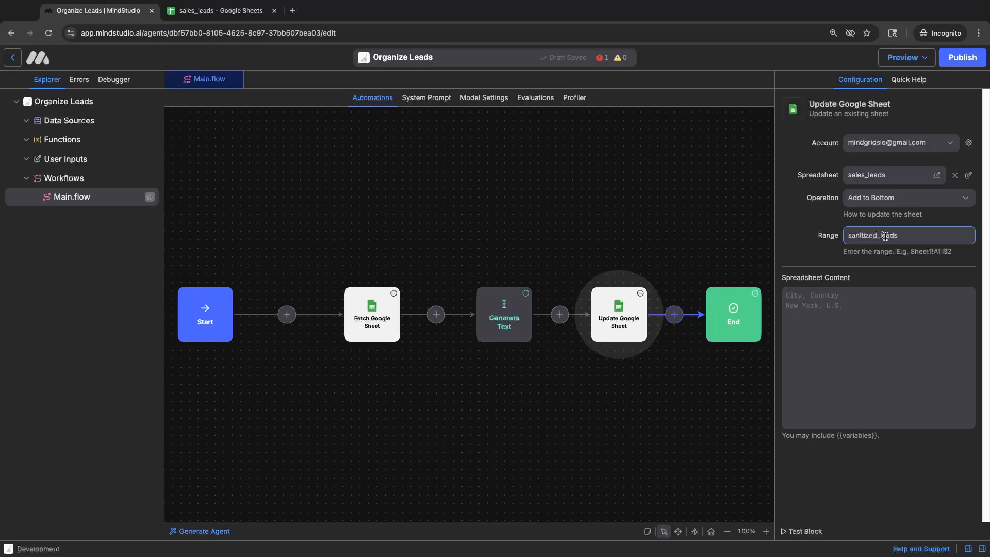
# Set the Update Google Sheet block's spreadsheet content to the {{sanitized_leads}} variable
pyautogui.click(857, 324)
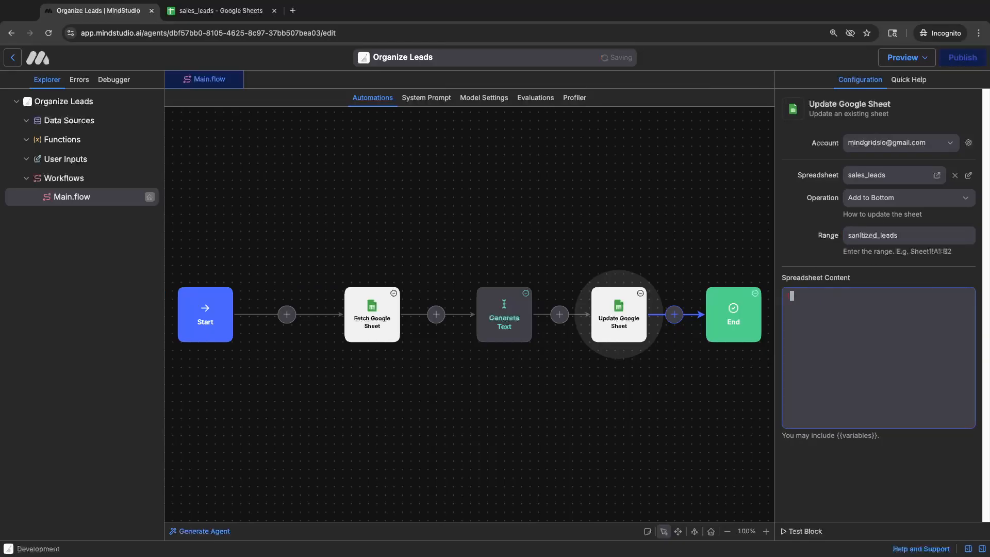
pyautogui.write('{{sa')
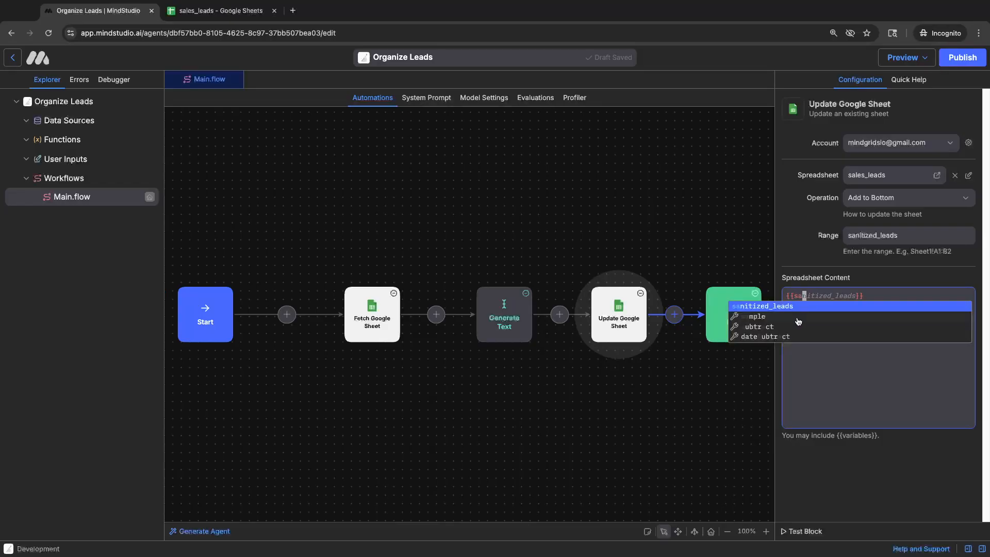
pyautogui.click(795, 306)
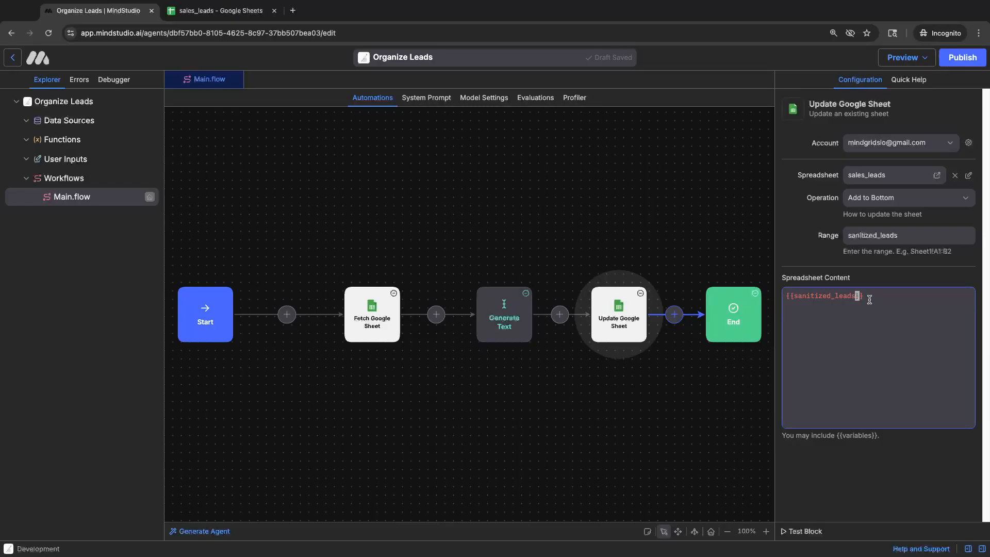
# Review the Generate Text output settings against the Update Google Sheet block, and inspect the raw_leads and sanitized_leads sheets
pyautogui.click(516, 324)
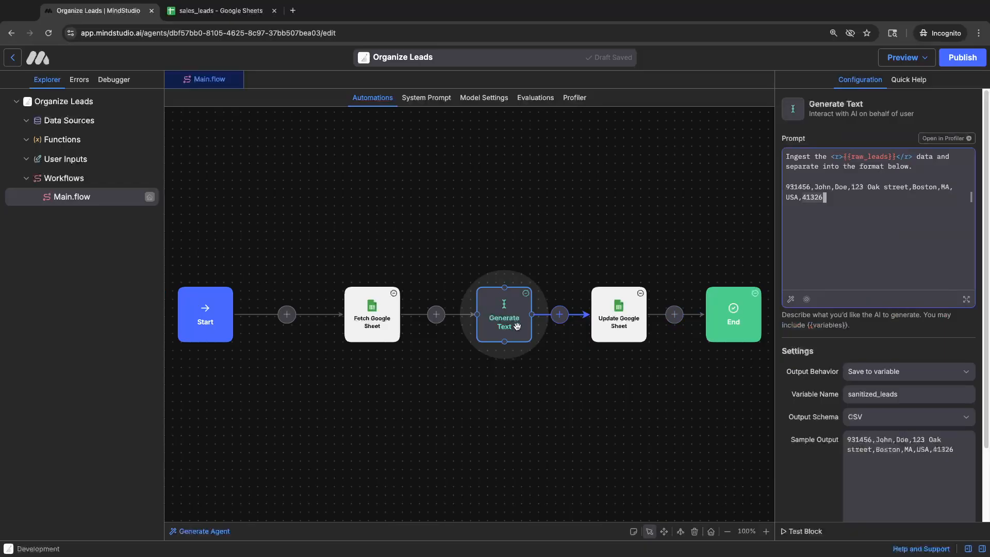
pyautogui.click(630, 308)
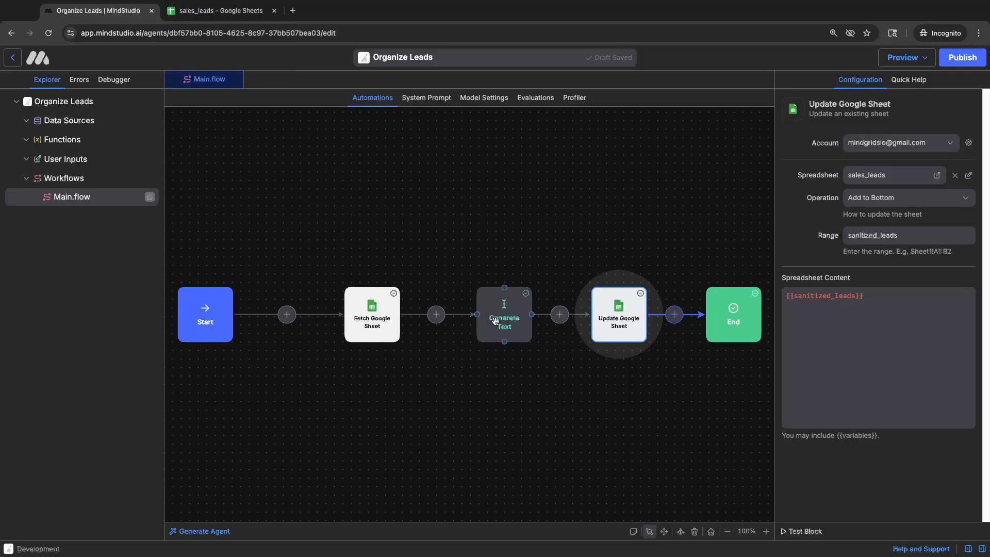
pyautogui.click(495, 321)
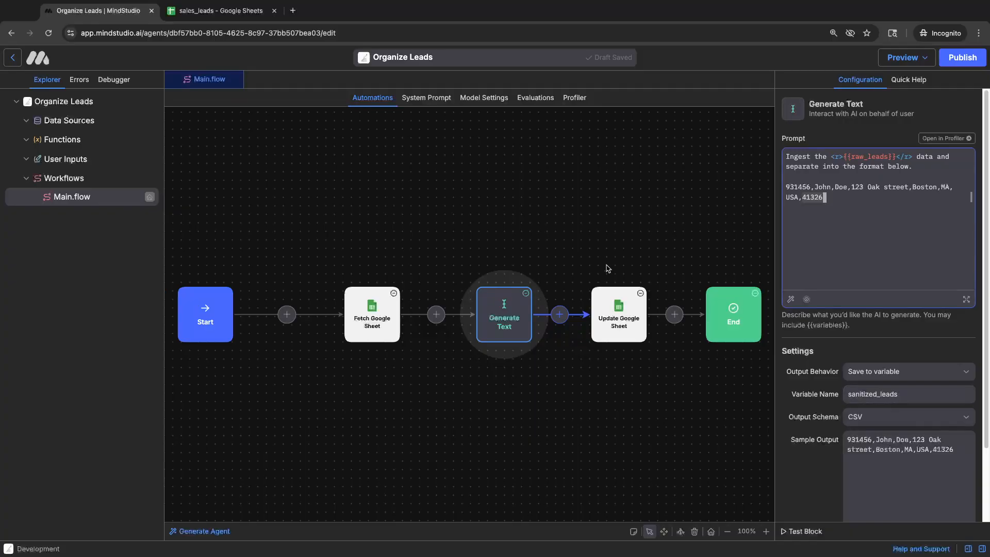
pyautogui.click(616, 307)
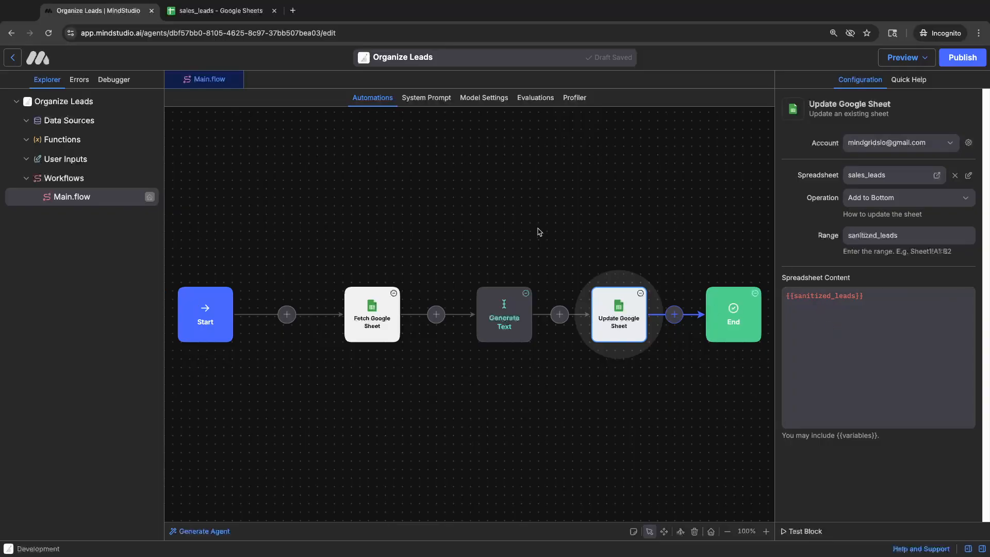
pyautogui.click(237, 12)
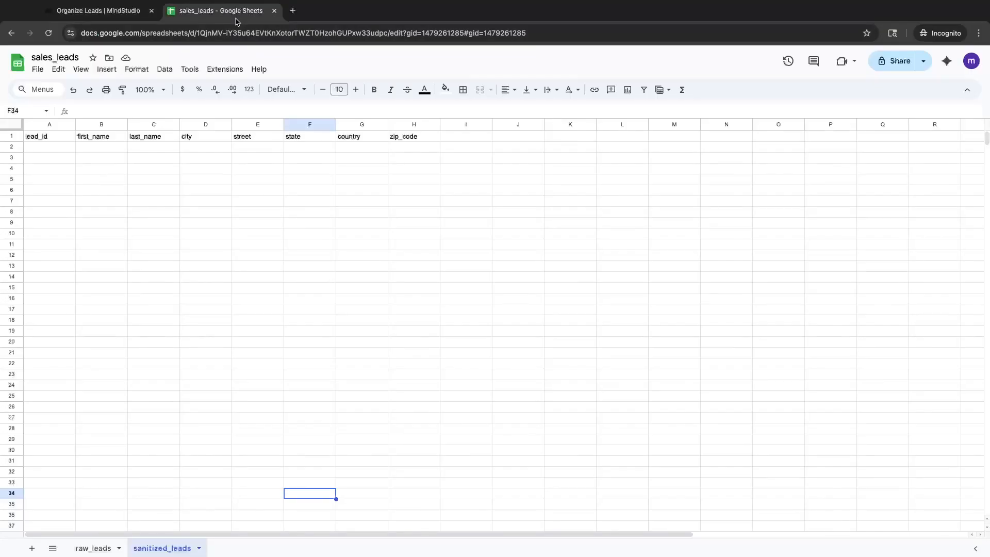
pyautogui.click(92, 548)
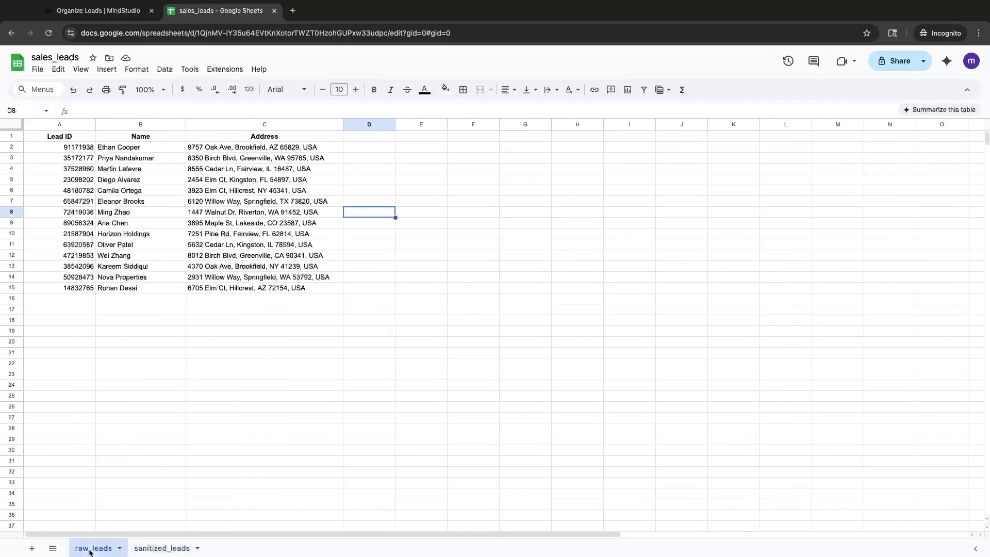
pyautogui.click(162, 549)
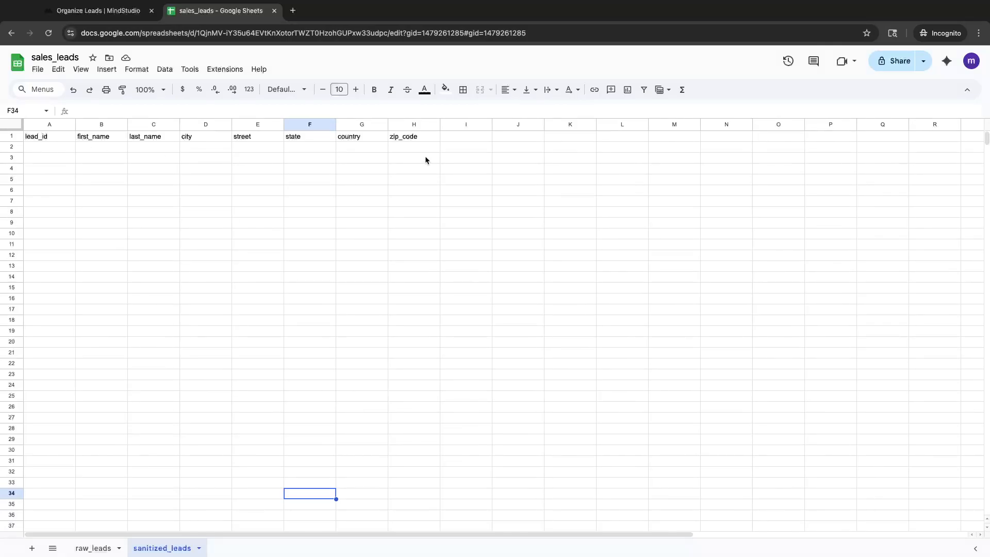
pyautogui.click(111, 10)
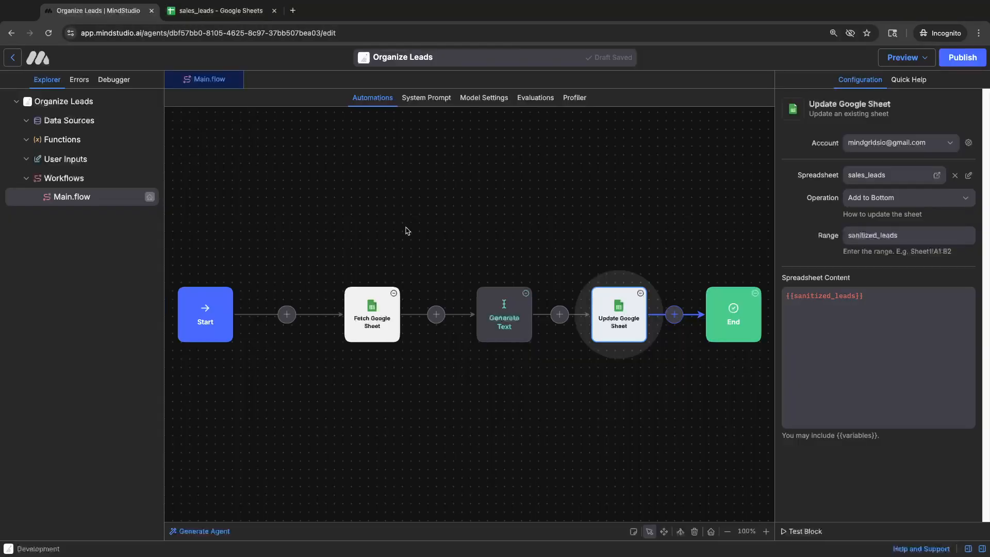
# Run the agent's Main.flow workflow in the debugger and open the run in full view
pyautogui.click(538, 262)
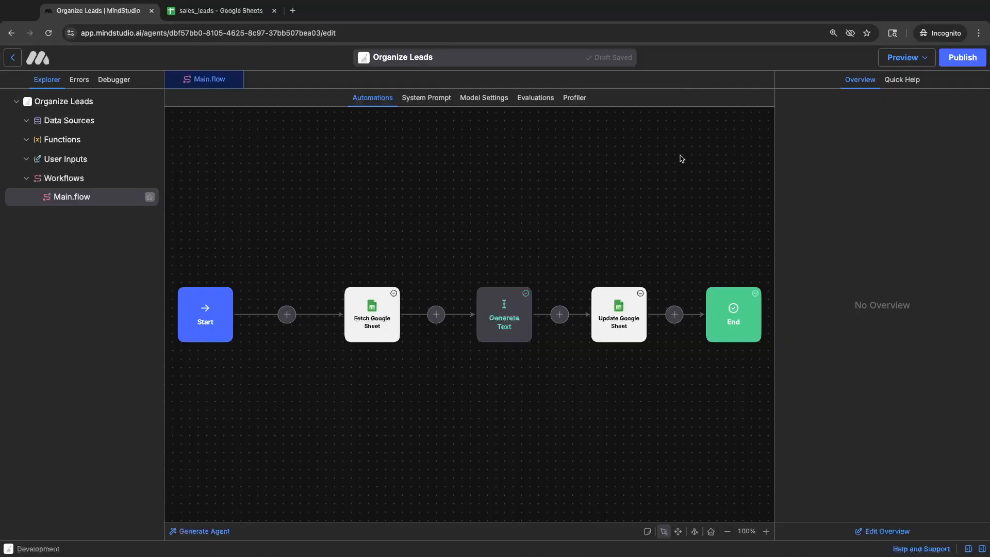
pyautogui.press('super+Return')
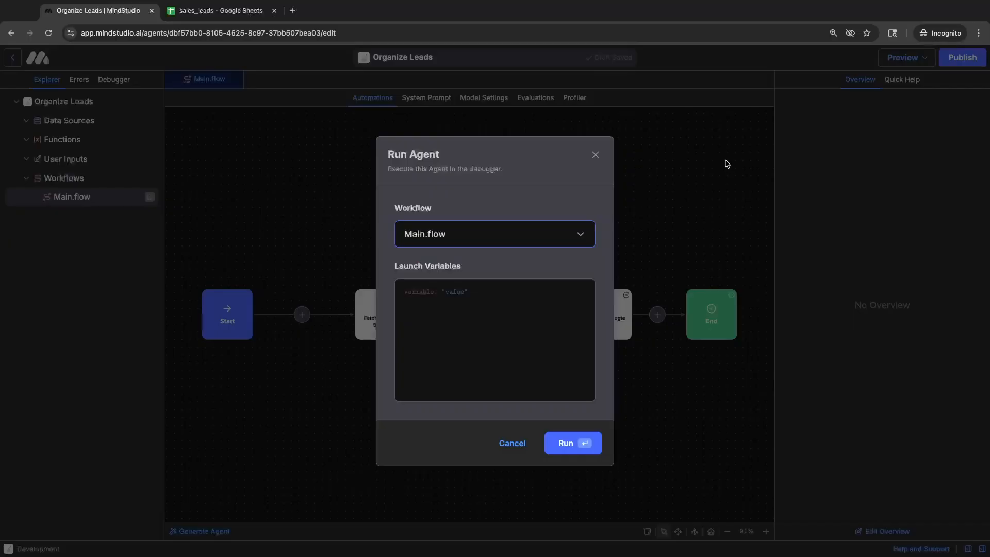
pyautogui.click(563, 444)
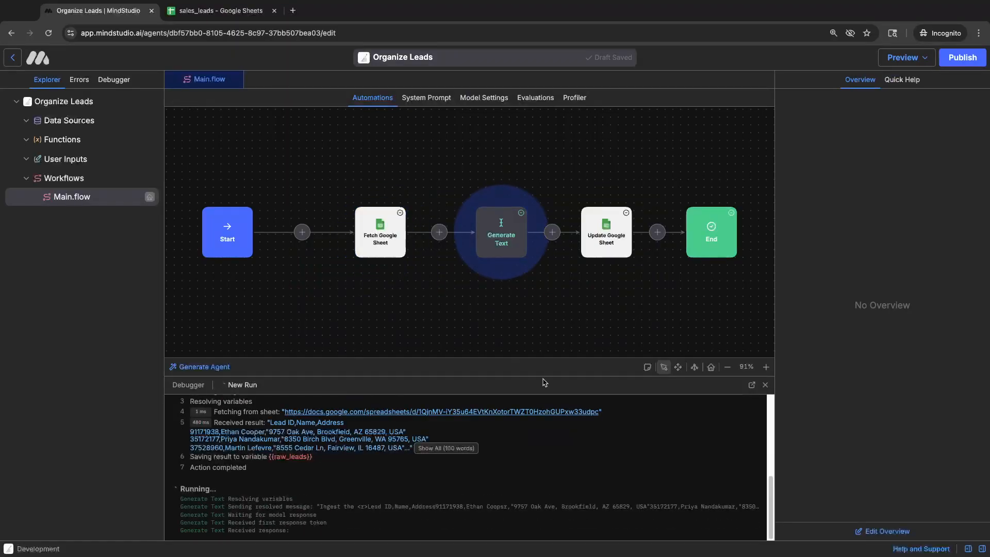
pyautogui.click(751, 385)
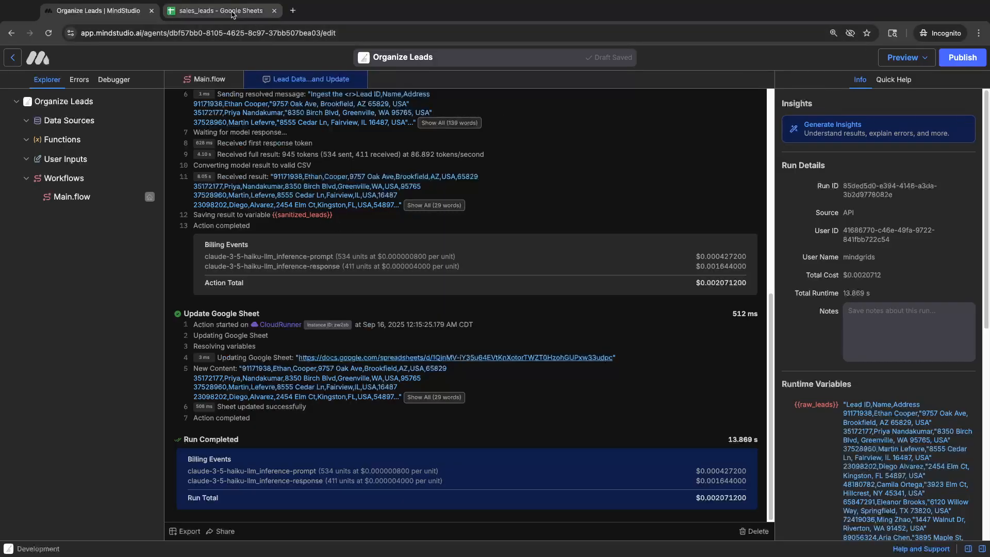
# Switch to the sales_leads spreadsheet and compare the rows written to sanitized_leads with the original rows in raw_leads
pyautogui.click(232, 13)
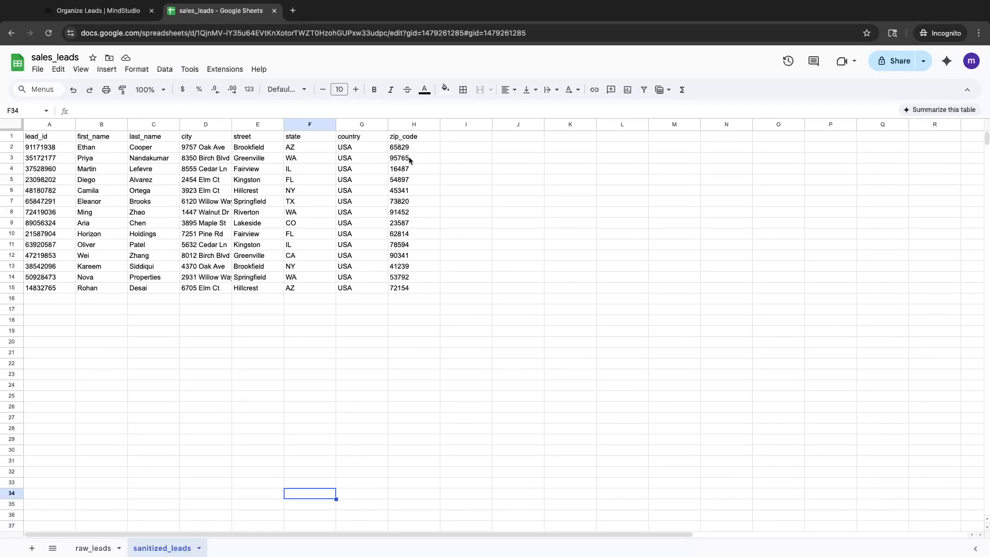
pyautogui.click(94, 548)
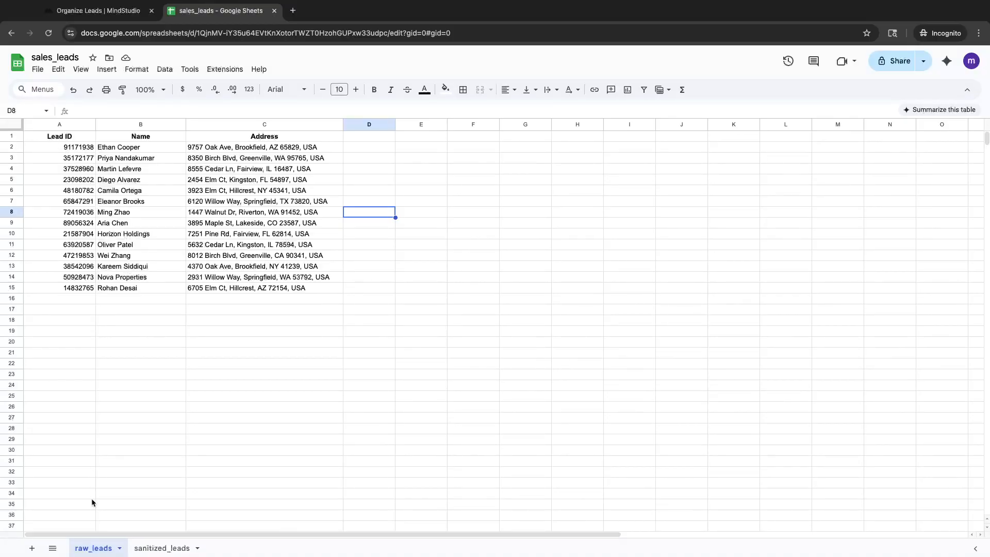
pyautogui.click(162, 548)
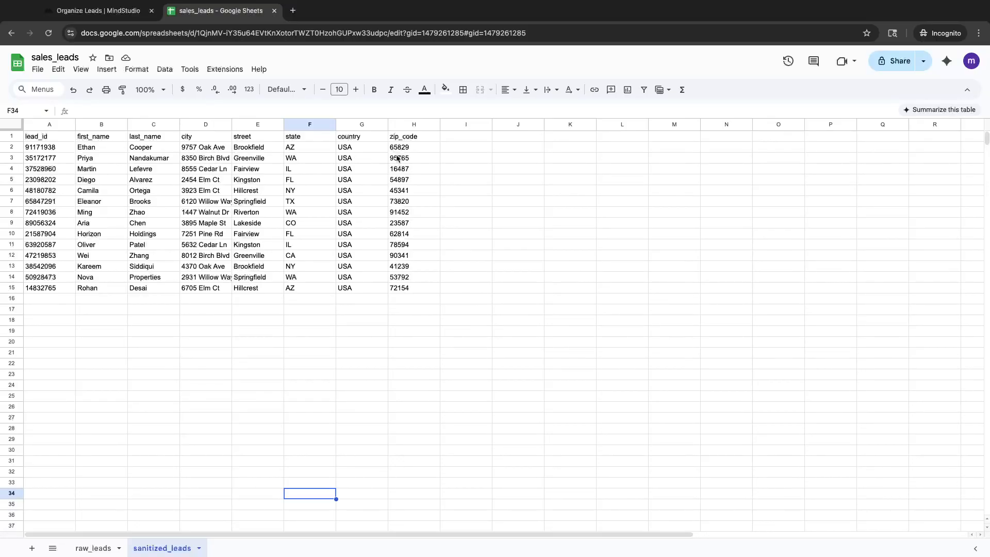
pyautogui.click(96, 548)
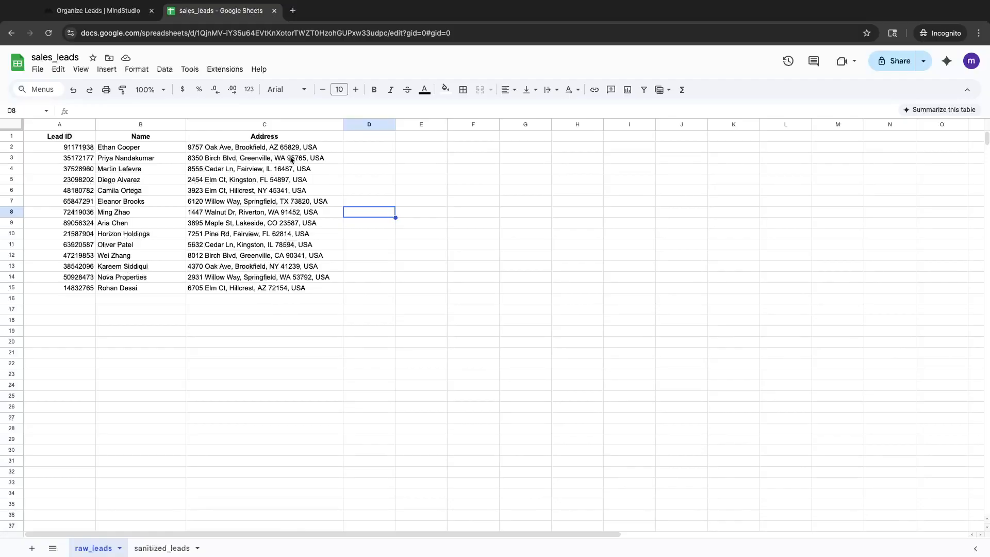
pyautogui.click(173, 550)
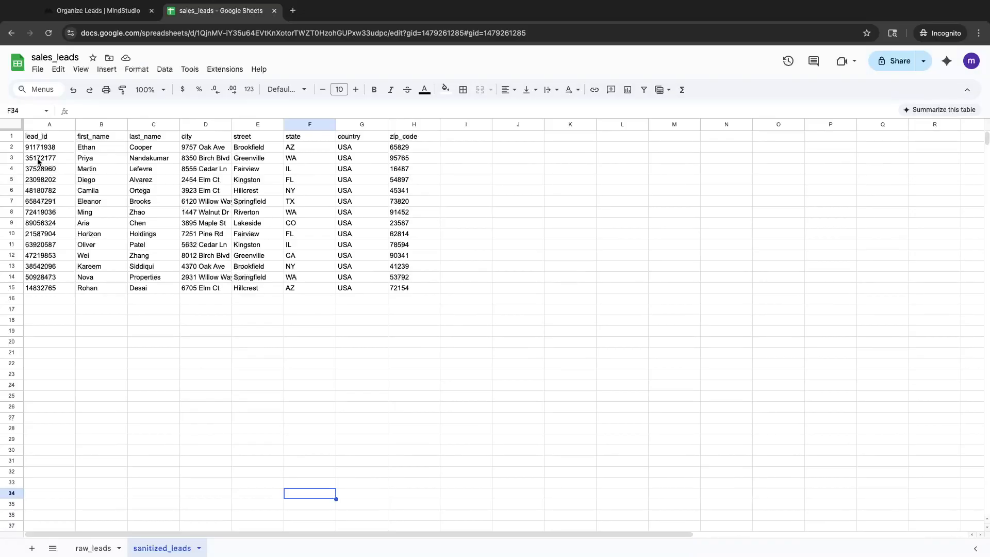
pyautogui.click(91, 547)
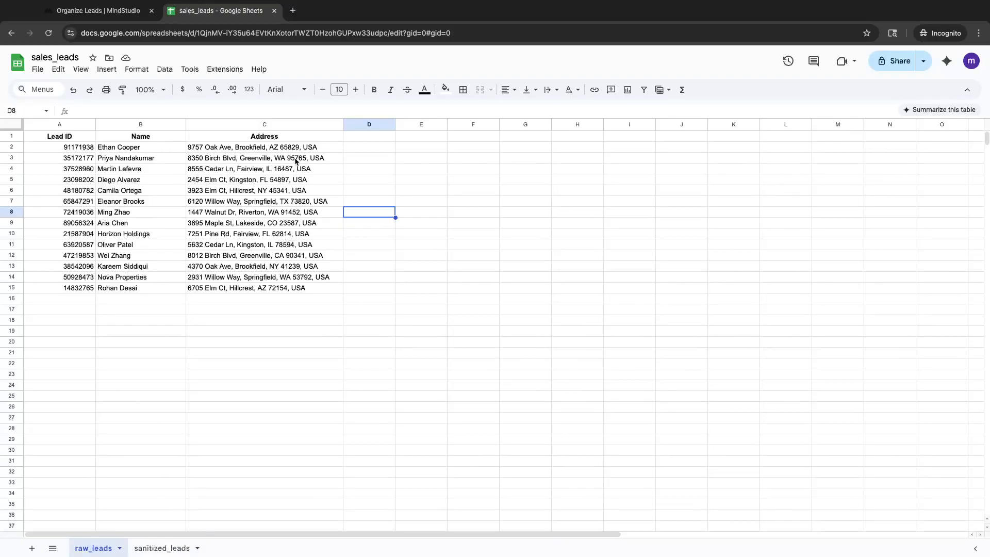
pyautogui.click(163, 547)
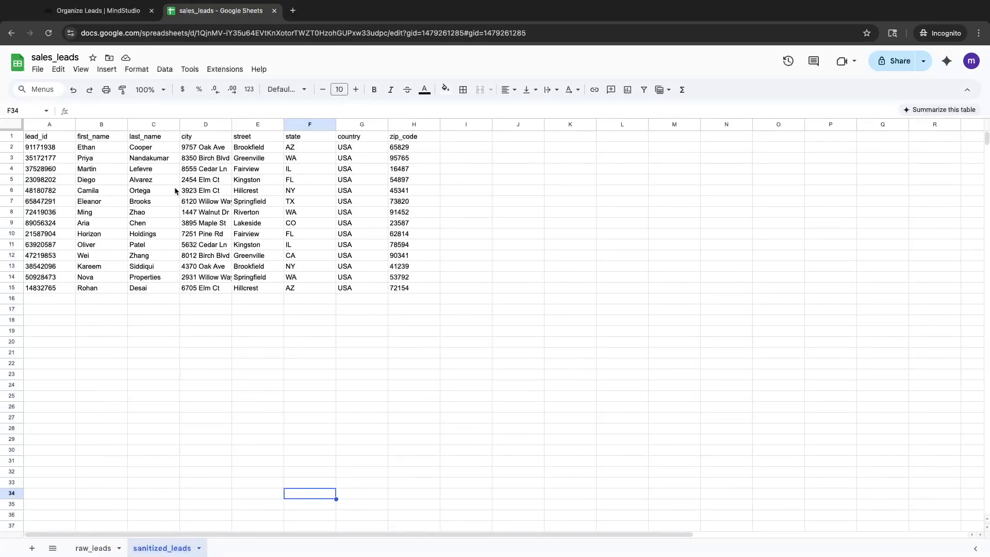